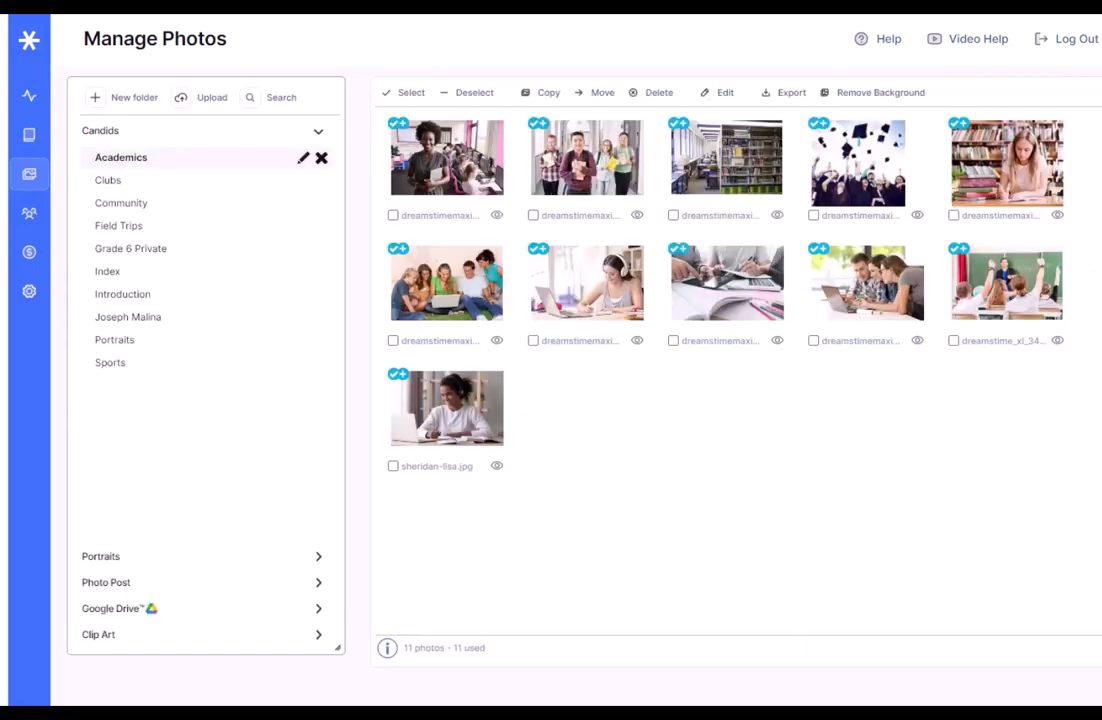
Step: Browse the Clubs, Community, Field Trips and Index folders, ending on Introduction's 36 photos
{"action": "left_click", "coordinate": [157, 182]}
{"action": "left_click", "coordinate": [160, 203]}
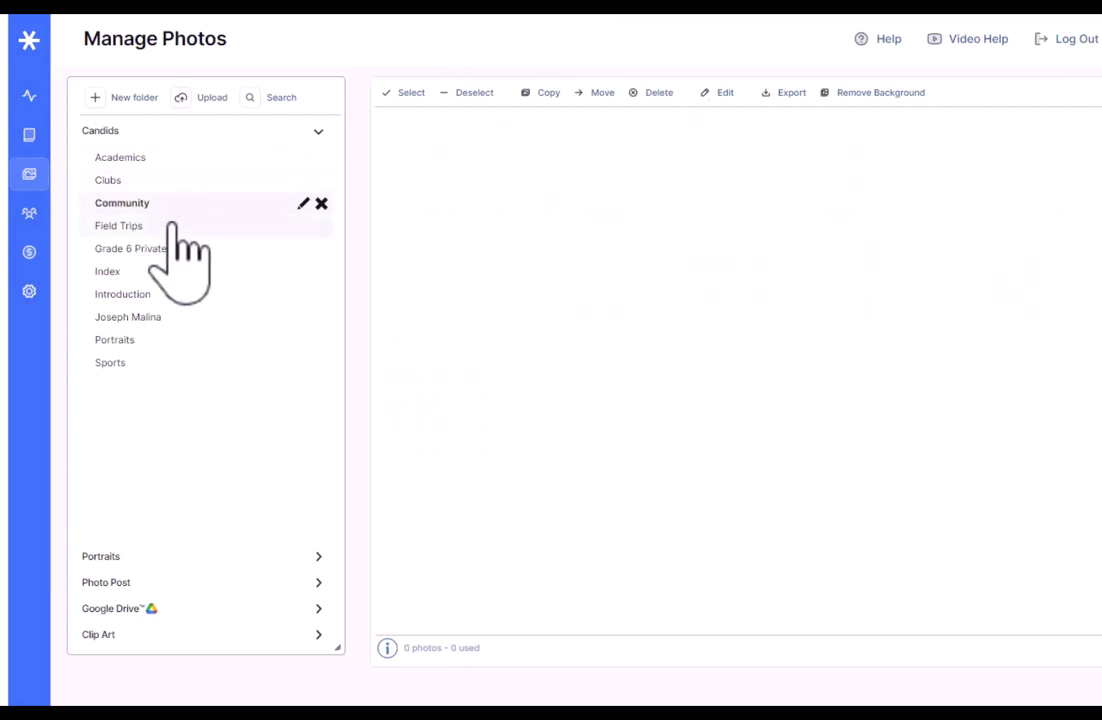
{"action": "left_click", "coordinate": [172, 226]}
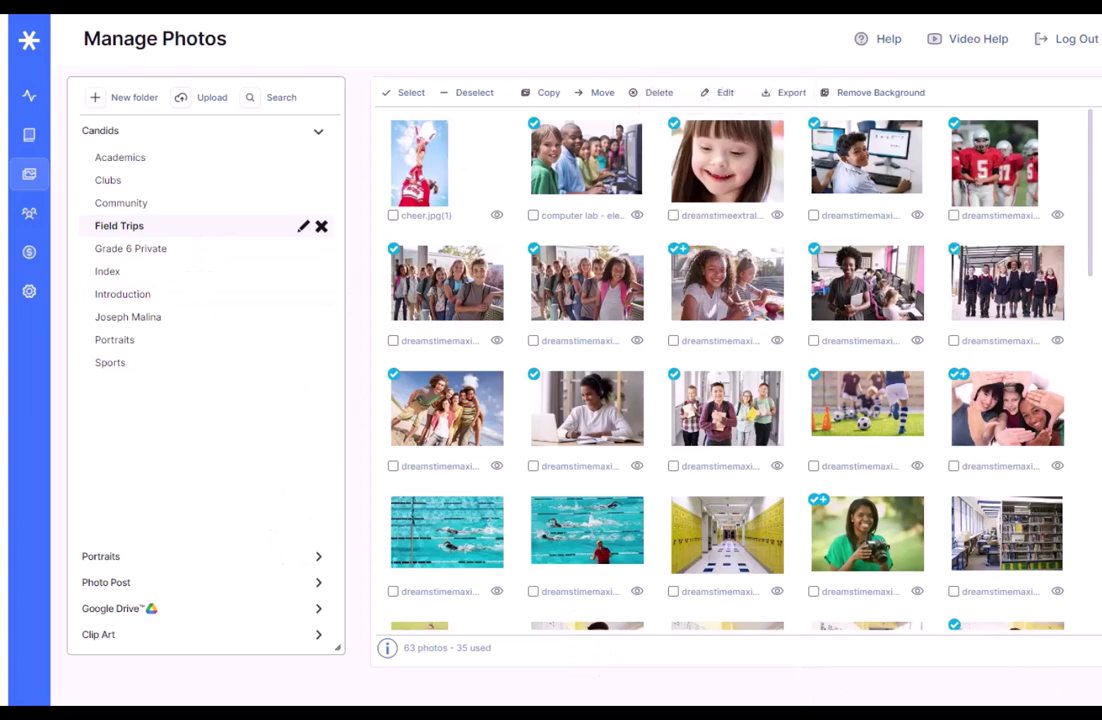
{"action": "left_click", "coordinate": [125, 271]}
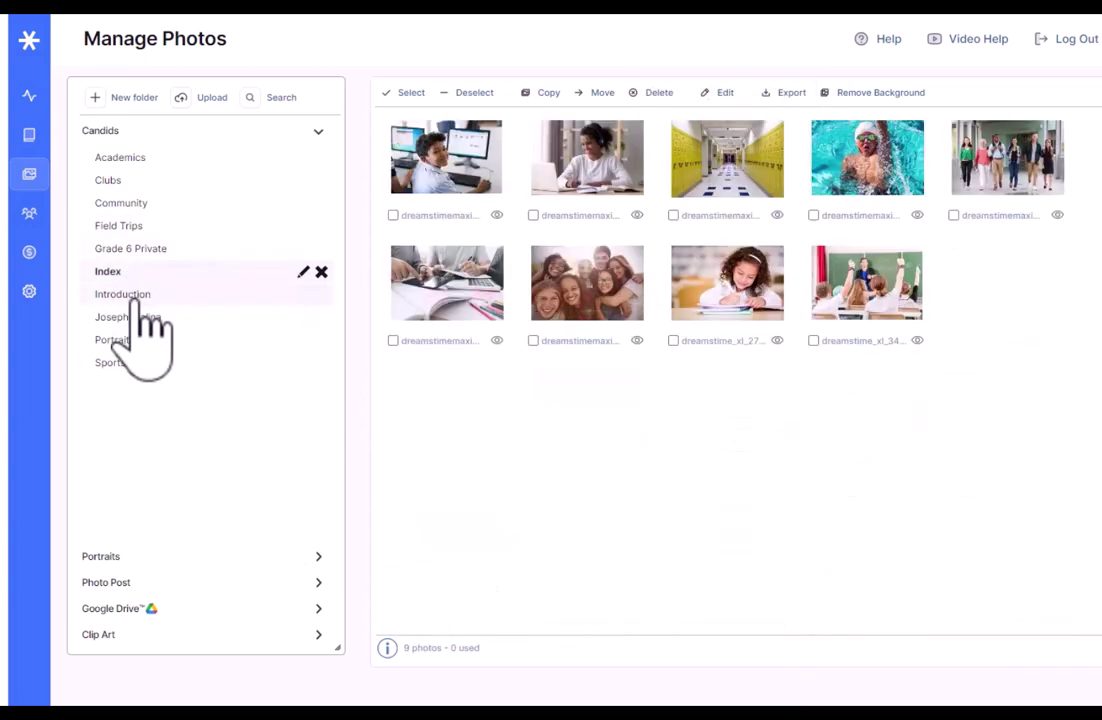
{"action": "left_click", "coordinate": [133, 295]}
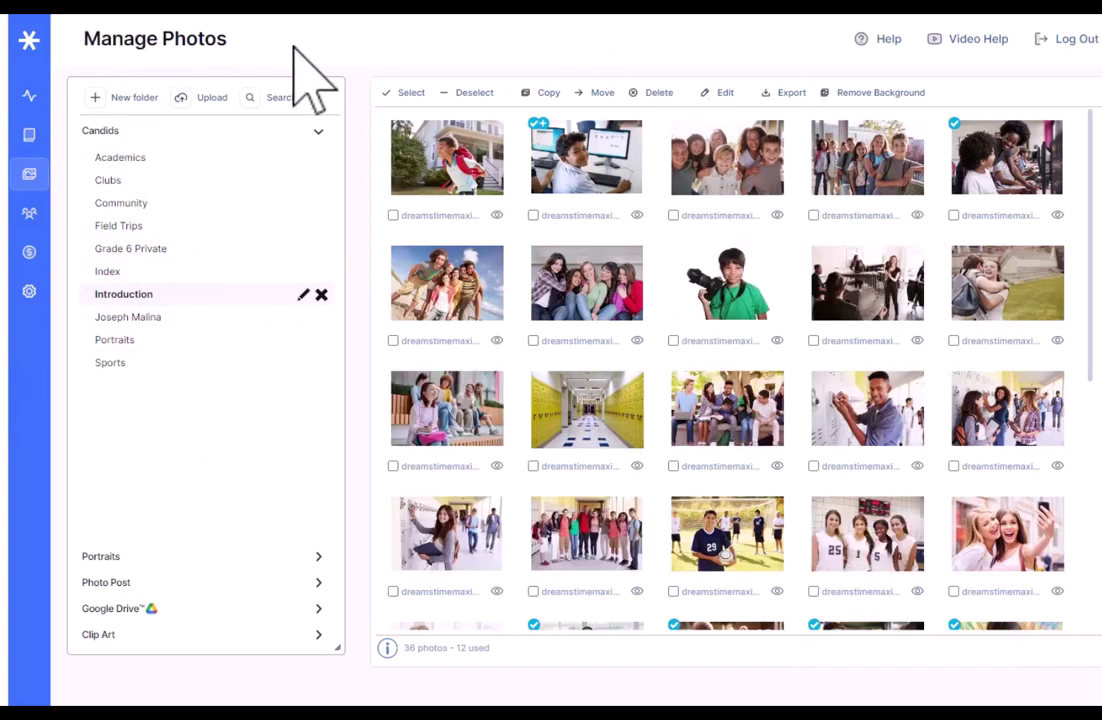
Step: Create a new empty Candids folder named Favorites
{"action": "left_click", "coordinate": [135, 98]}
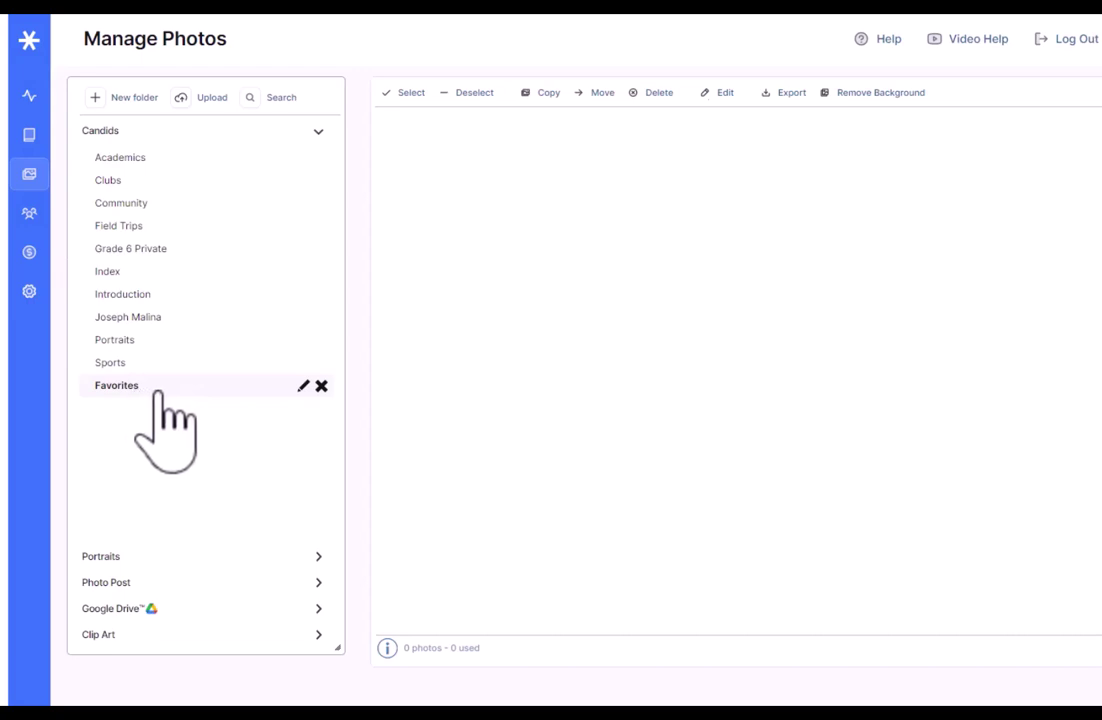
Step: Upload all 63 files from the 2023 Yearbook folder into Favorites and dismiss the completion message
{"action": "left_click", "coordinate": [211, 99]}
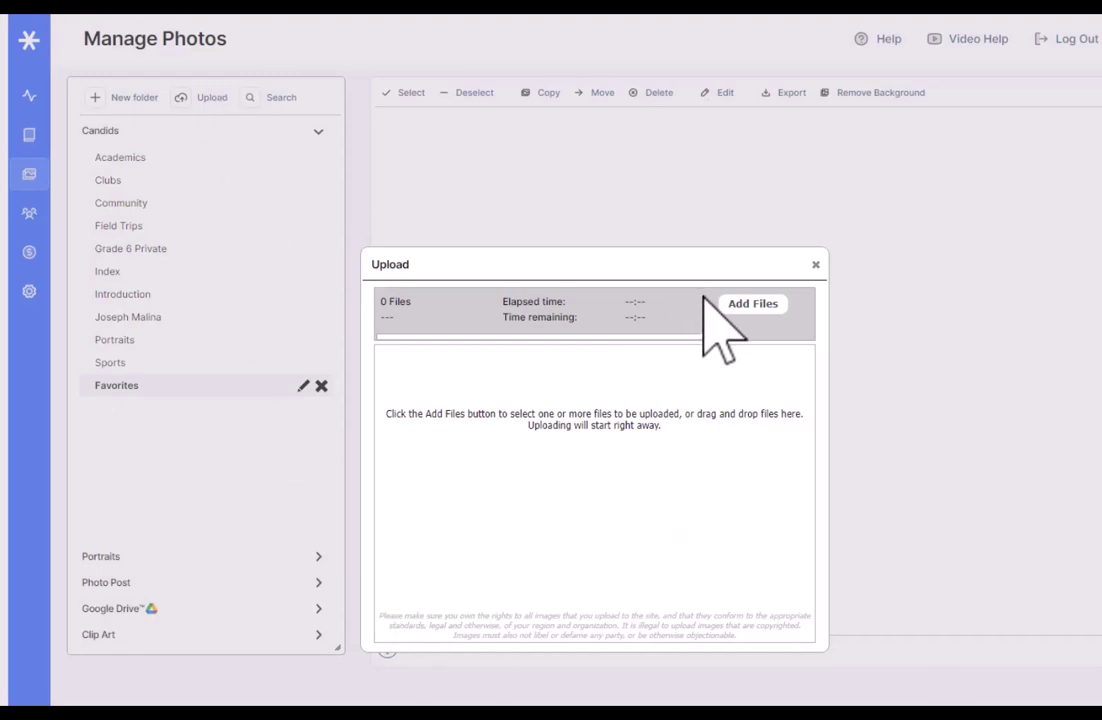
{"action": "left_click", "coordinate": [762, 308]}
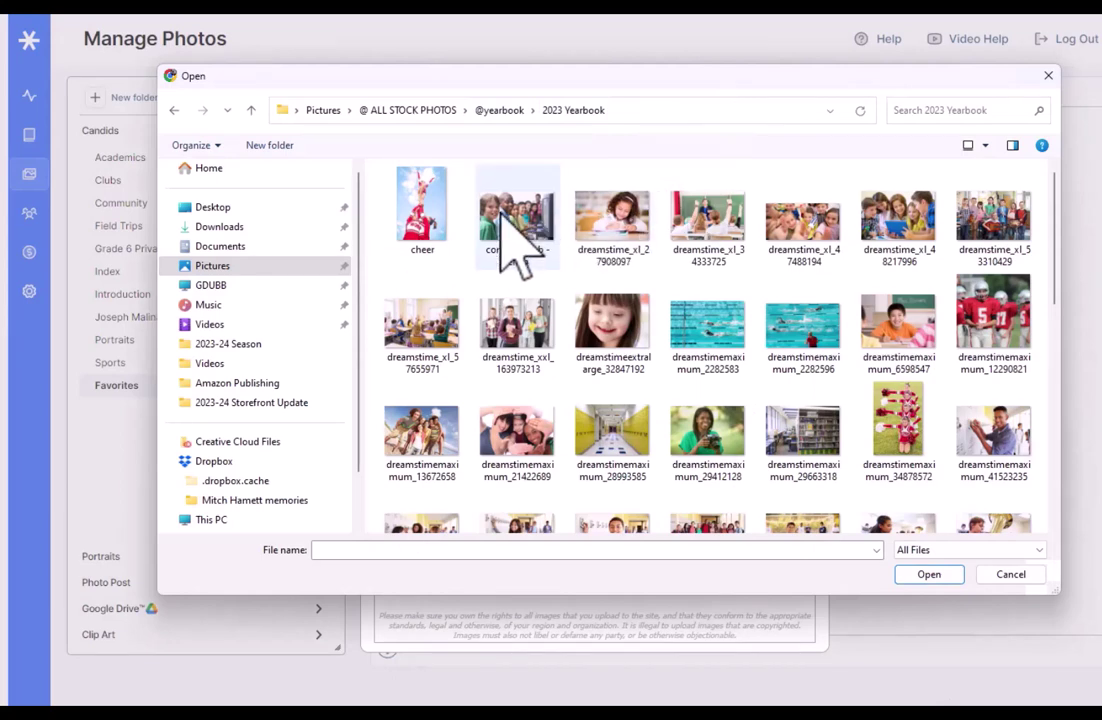
{"action": "key", "text": "ctrl+a"}
{"action": "left_click", "coordinate": [929, 574]}
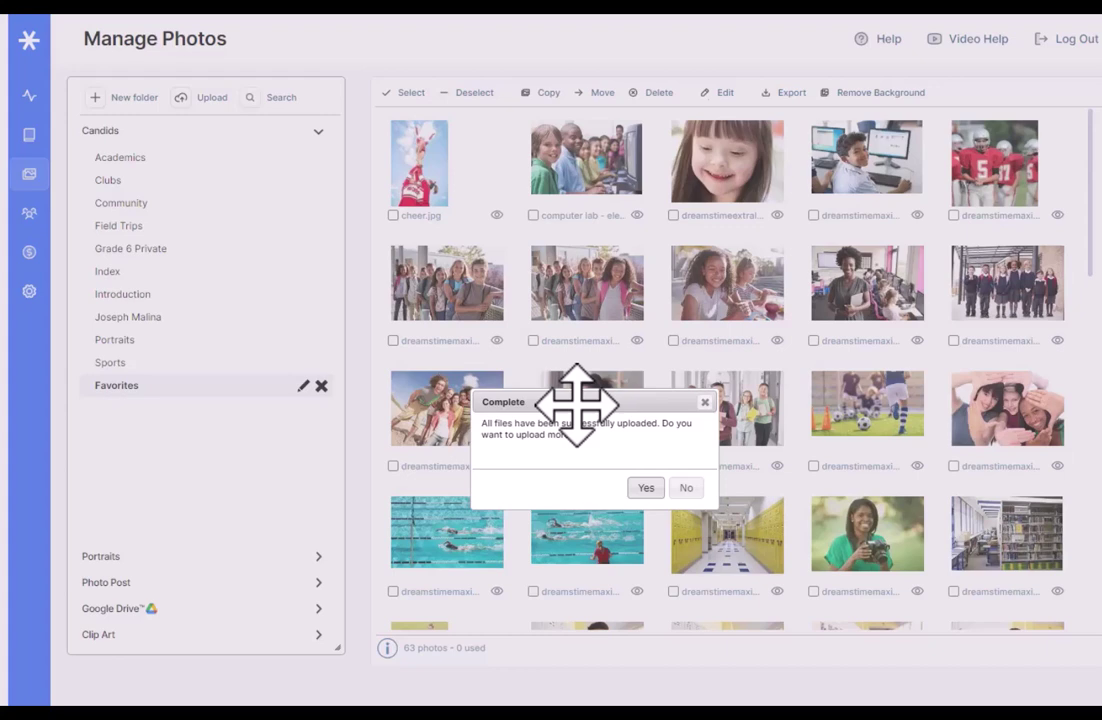
{"action": "left_click", "coordinate": [704, 402]}
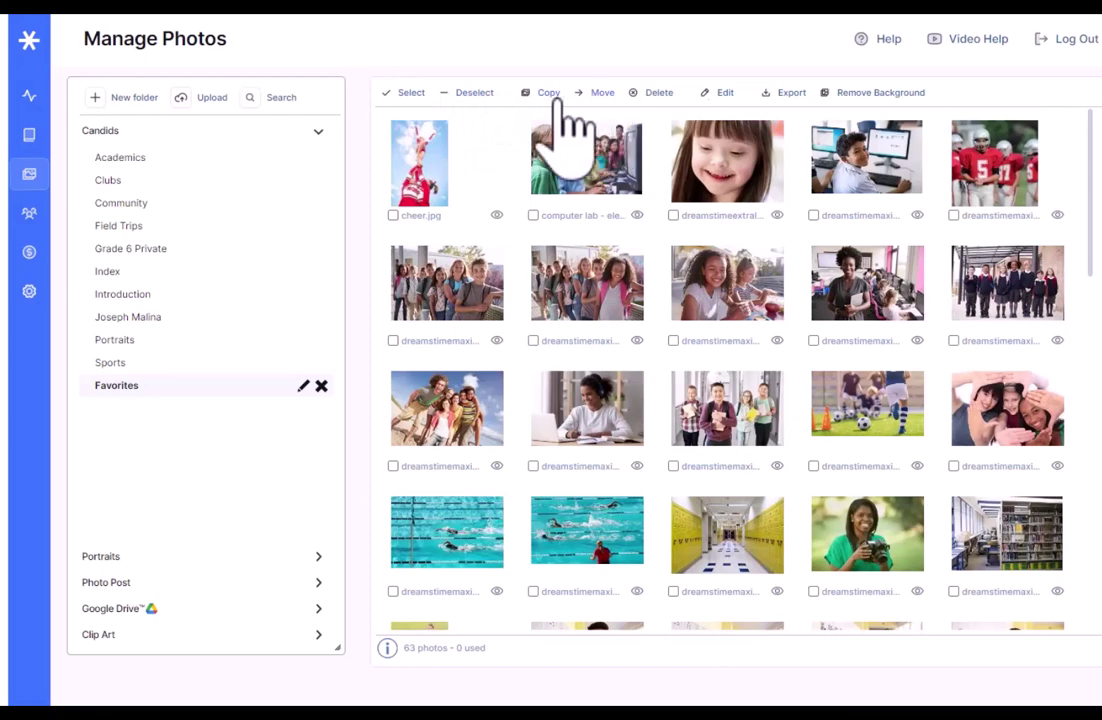
Step: Check all unused Favorites photos with Select Unused, then deselect them all
{"action": "left_click", "coordinate": [415, 100]}
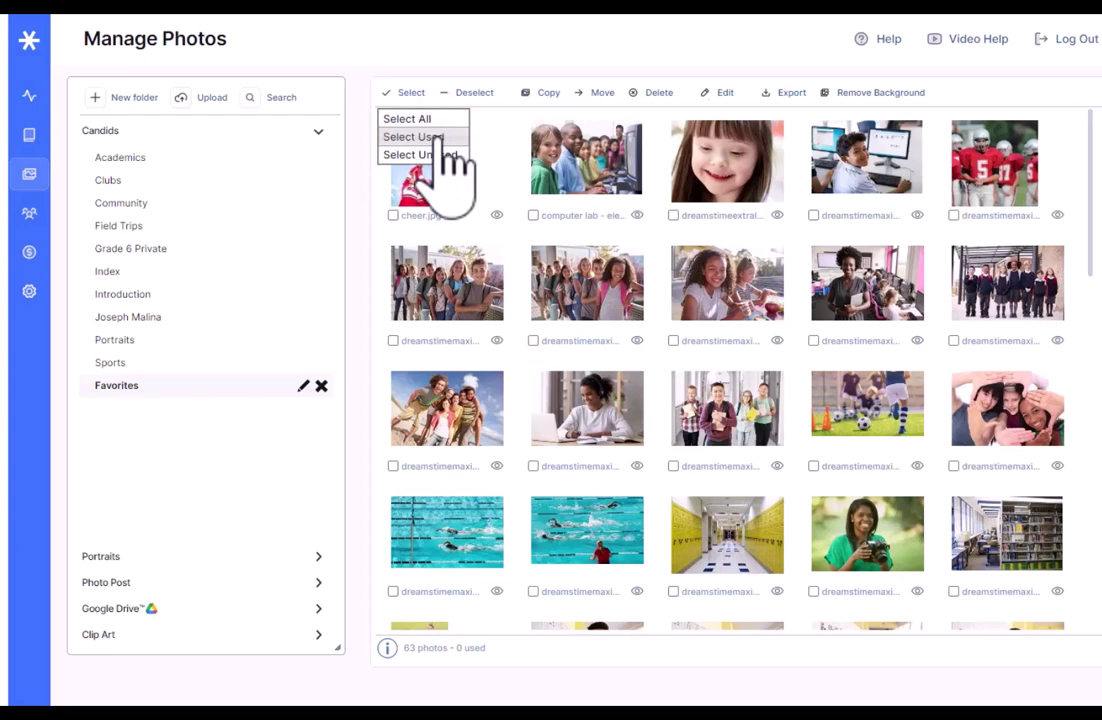
{"action": "left_click", "coordinate": [437, 136]}
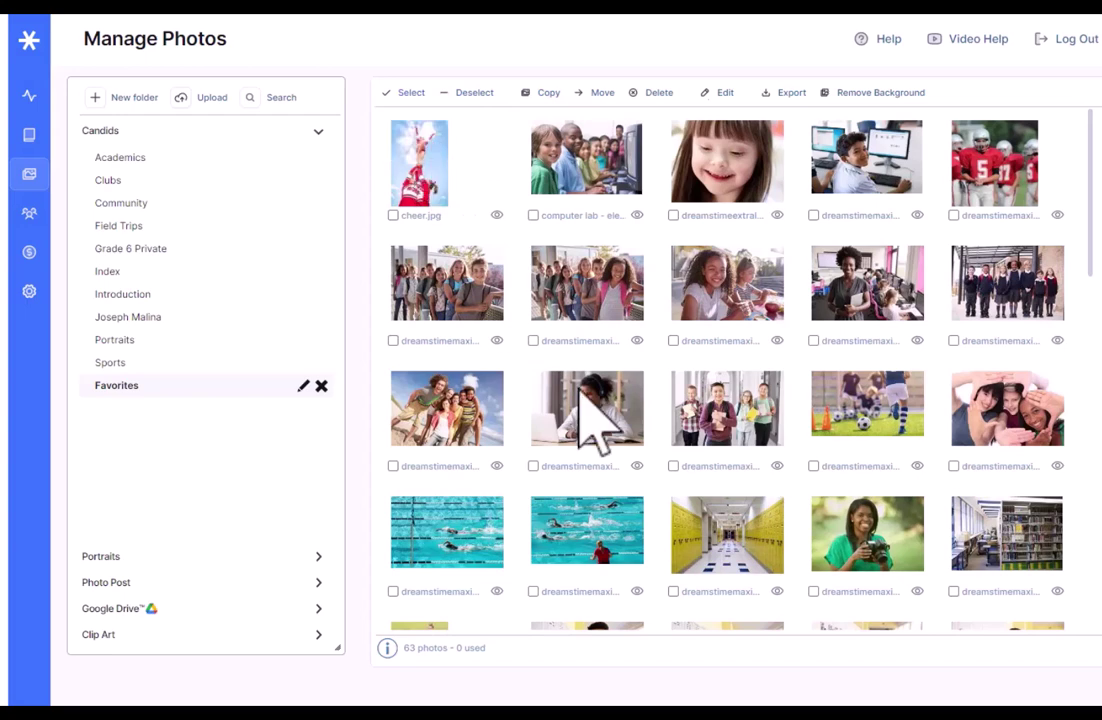
{"action": "left_click", "coordinate": [413, 95]}
{"action": "left_click", "coordinate": [442, 152]}
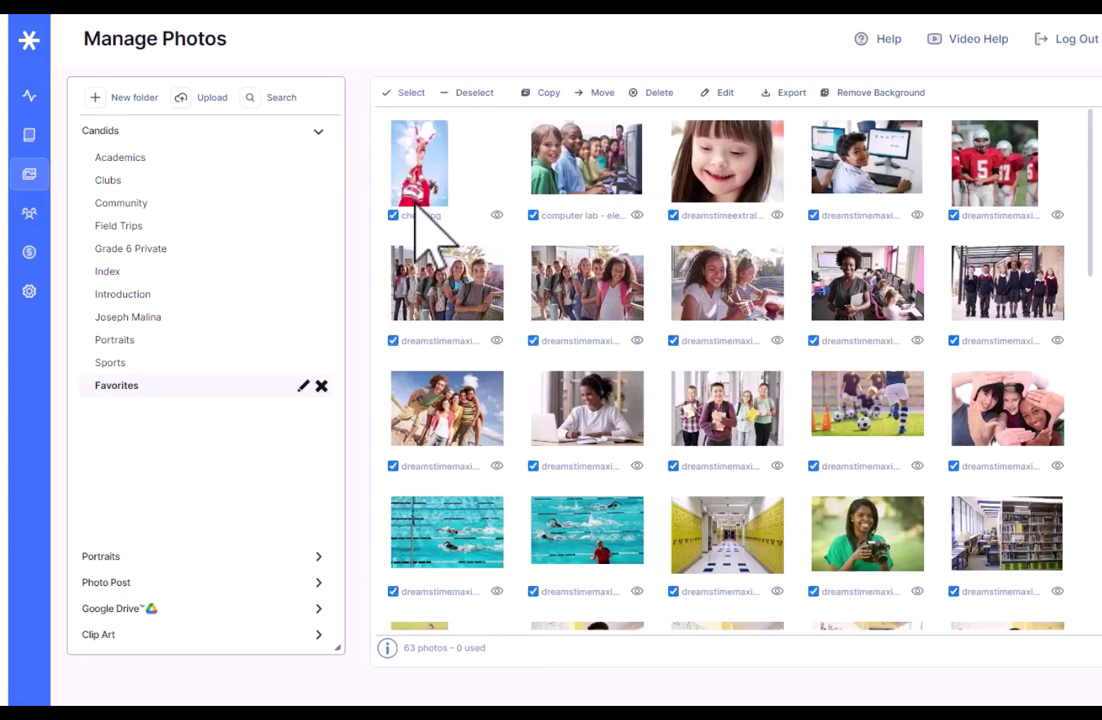
{"action": "left_click", "coordinate": [476, 96]}
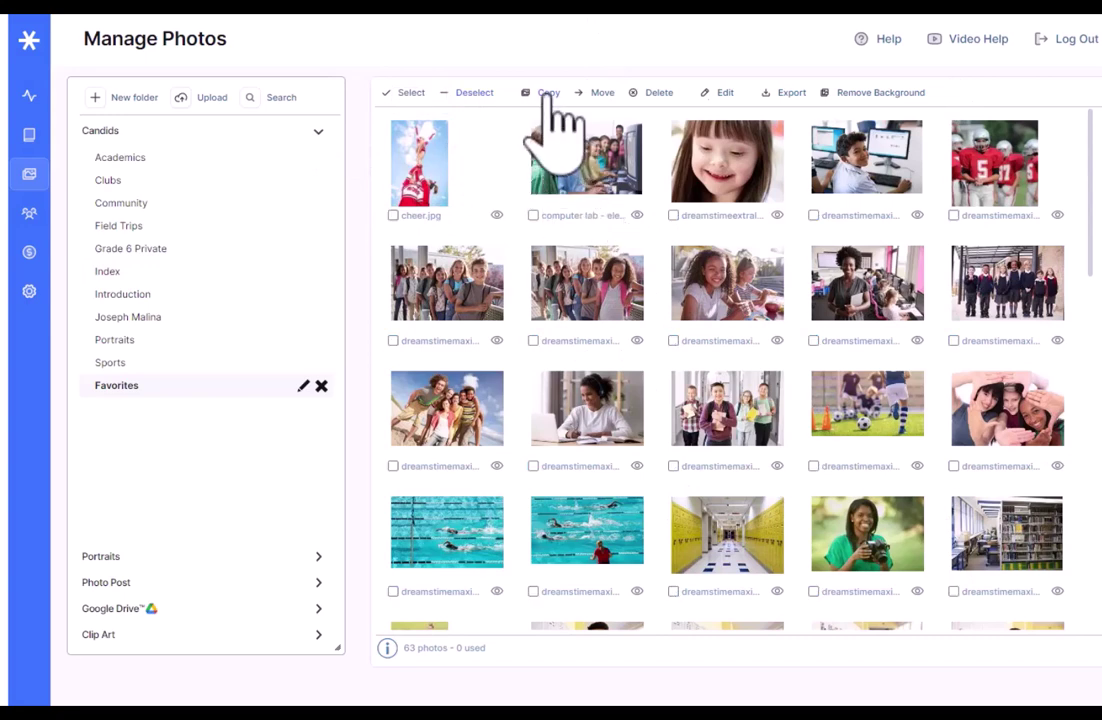
Step: Check the computer lab, smiling girl and boy-at-computers photos, starting then cancelling a copy
{"action": "left_click", "coordinate": [567, 183]}
{"action": "left_click", "coordinate": [745, 190]}
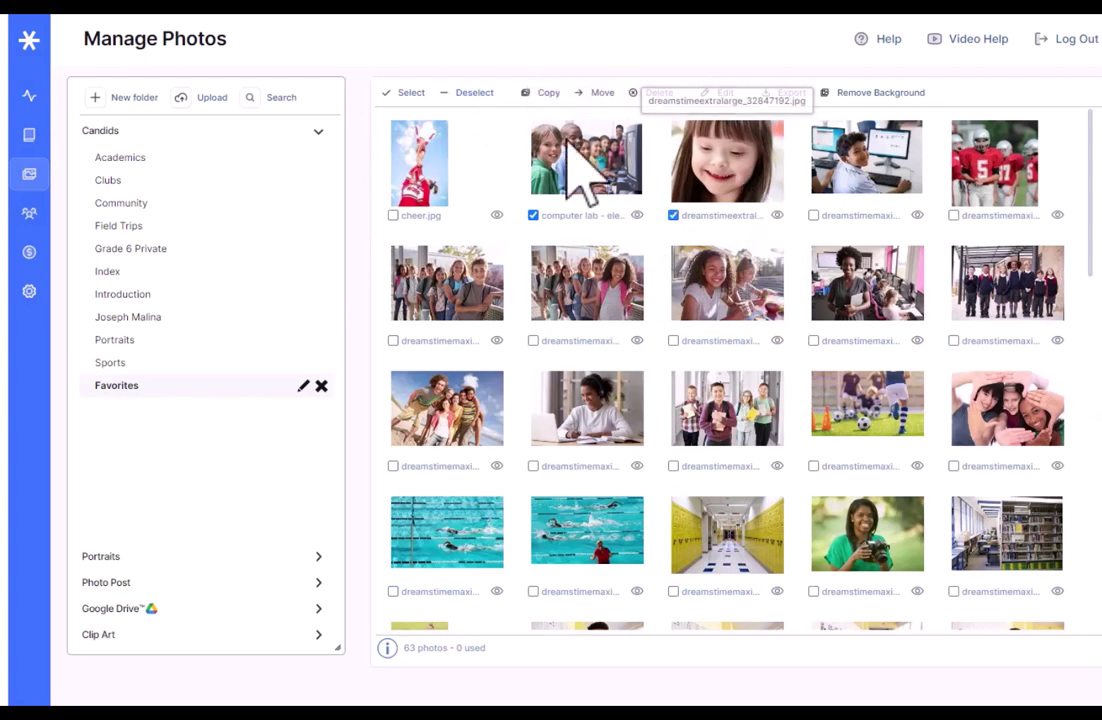
{"action": "left_click", "coordinate": [862, 176]}
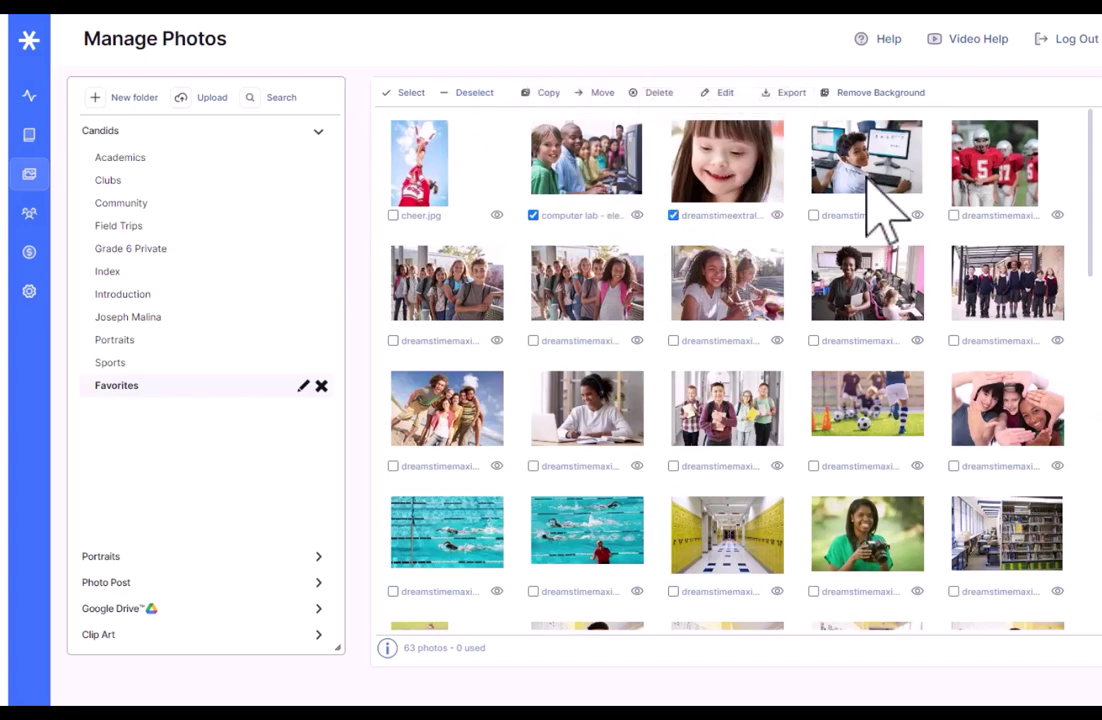
{"action": "left_click", "coordinate": [548, 92]}
{"action": "left_click", "coordinate": [540, 447]}
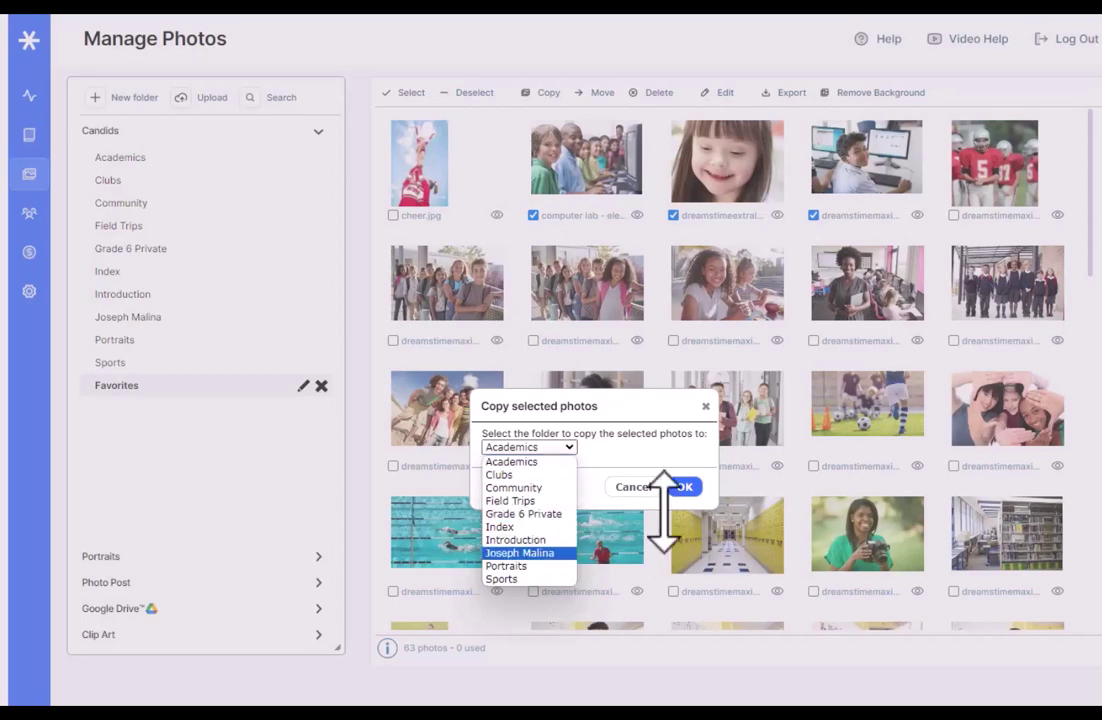
{"action": "left_click", "coordinate": [640, 486]}
Step: Move the three checked photos into the Community folder
{"action": "left_click", "coordinate": [602, 94]}
{"action": "left_click", "coordinate": [558, 448]}
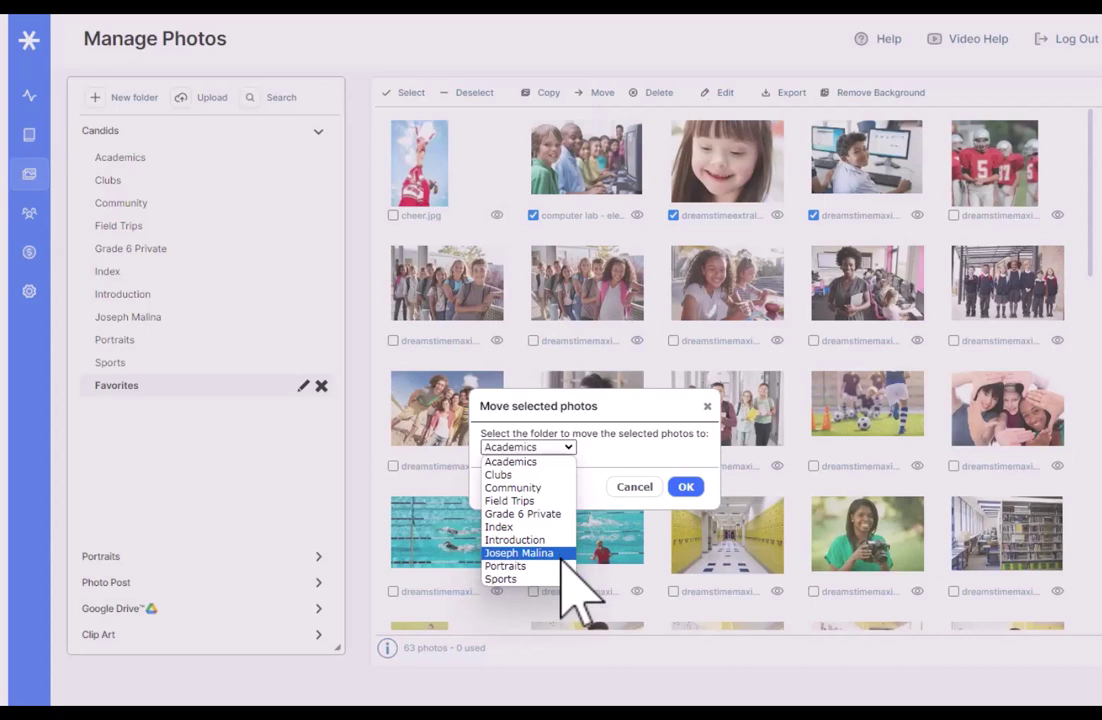
{"action": "left_click", "coordinate": [513, 487]}
{"action": "left_click", "coordinate": [686, 486]}
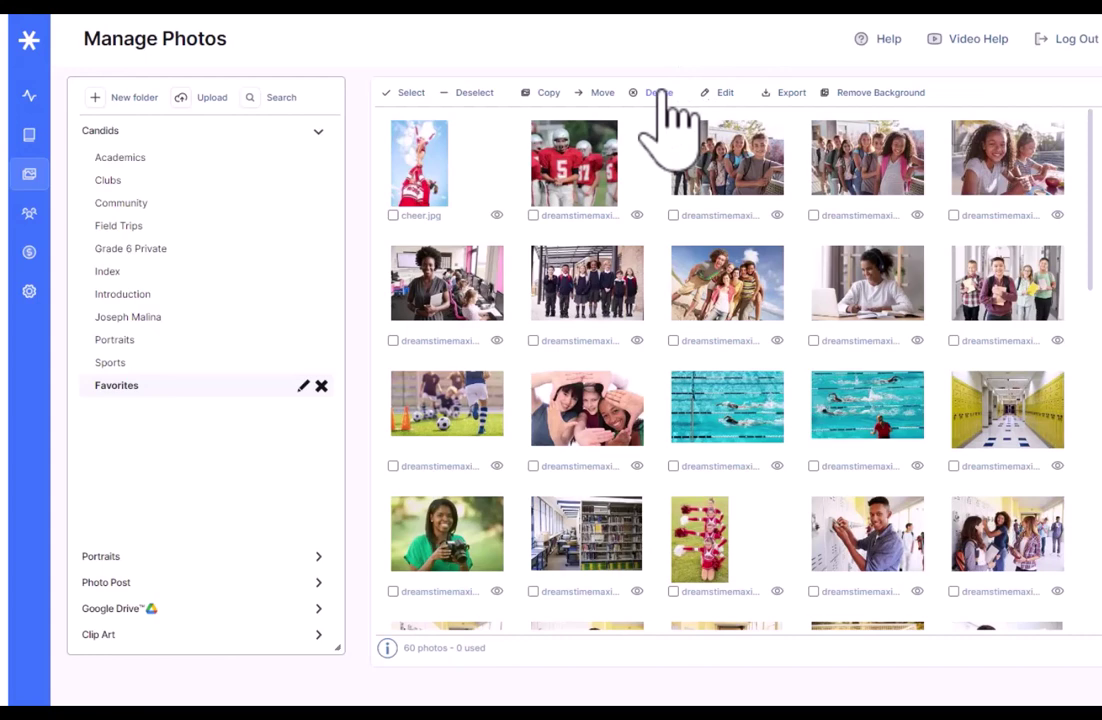
Step: Open the teacher photo in Edit Photo and flip it horizontally and vertically, then back
{"action": "left_click", "coordinate": [458, 312]}
{"action": "left_click", "coordinate": [717, 93]}
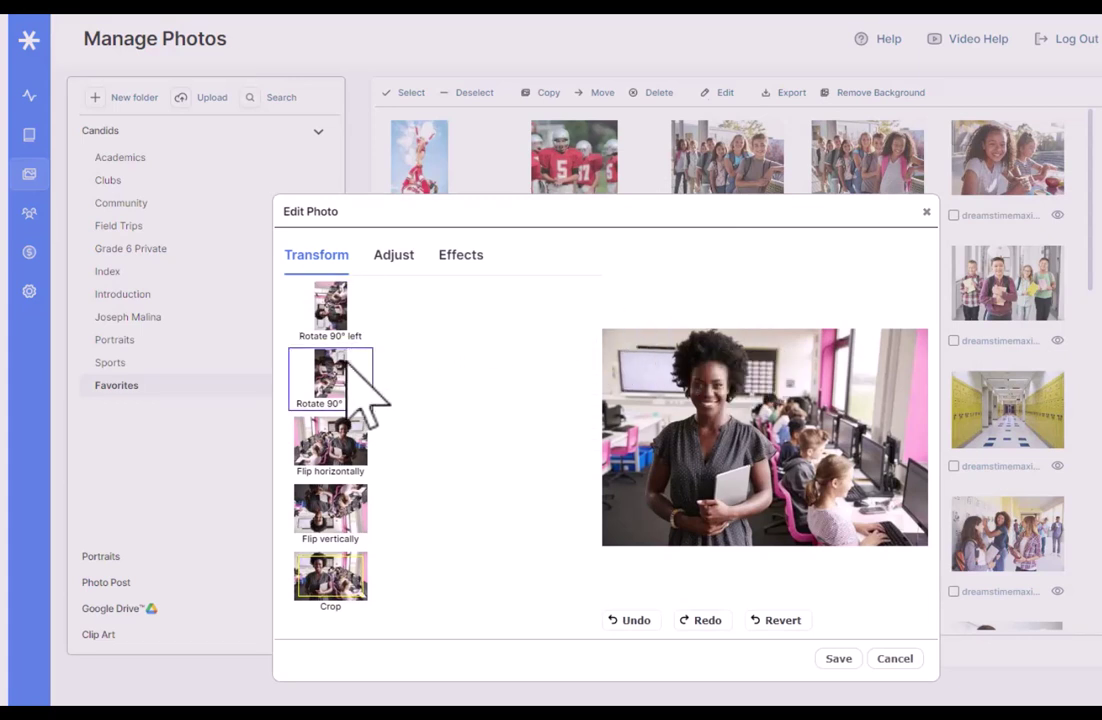
{"action": "left_click", "coordinate": [324, 448]}
{"action": "left_click", "coordinate": [327, 450]}
{"action": "left_click", "coordinate": [342, 508]}
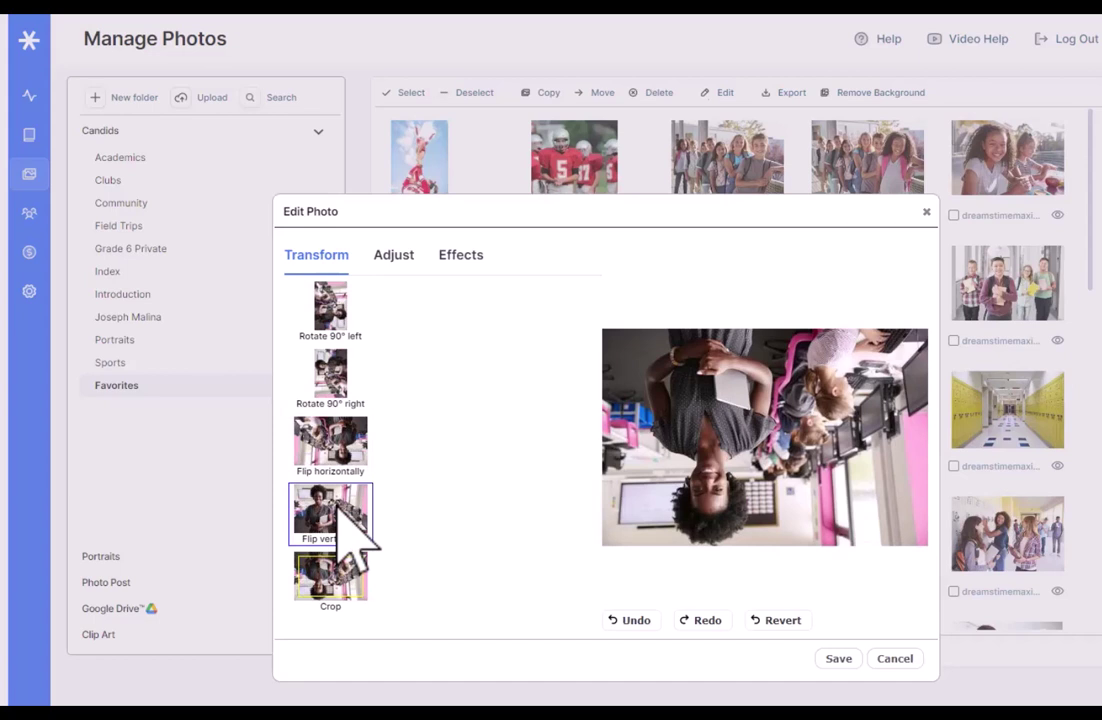
{"action": "left_click", "coordinate": [340, 508]}
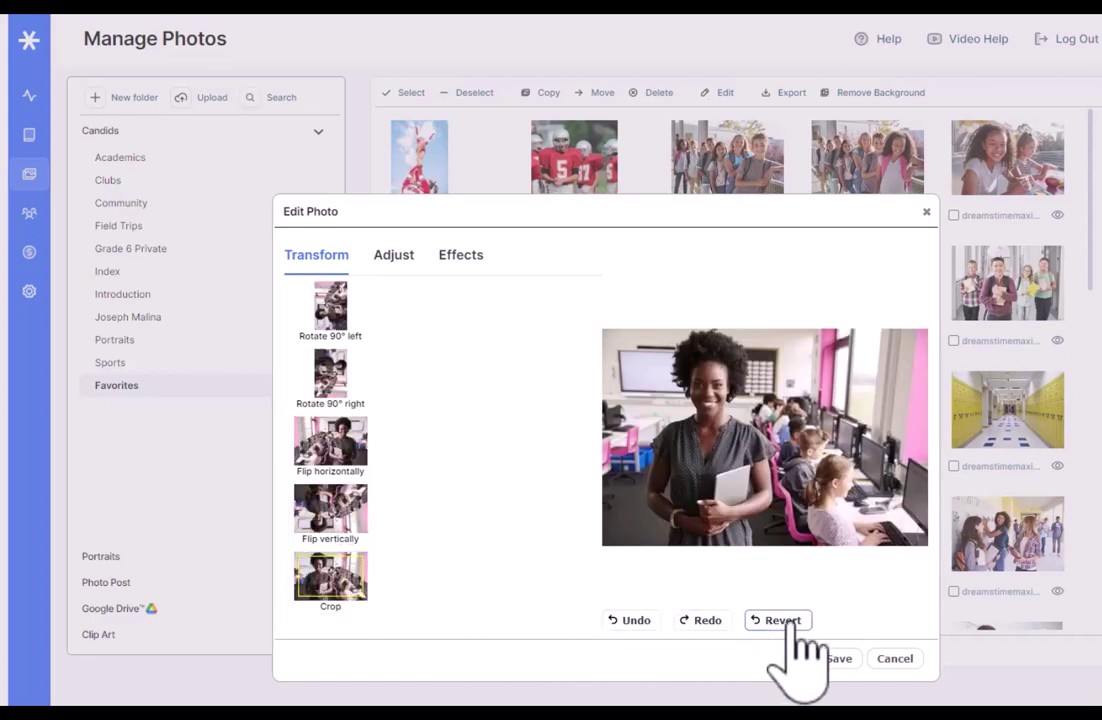
Step: Apply More Contrast to the teacher photo and bring up the Effects options
{"action": "left_click", "coordinate": [401, 257]}
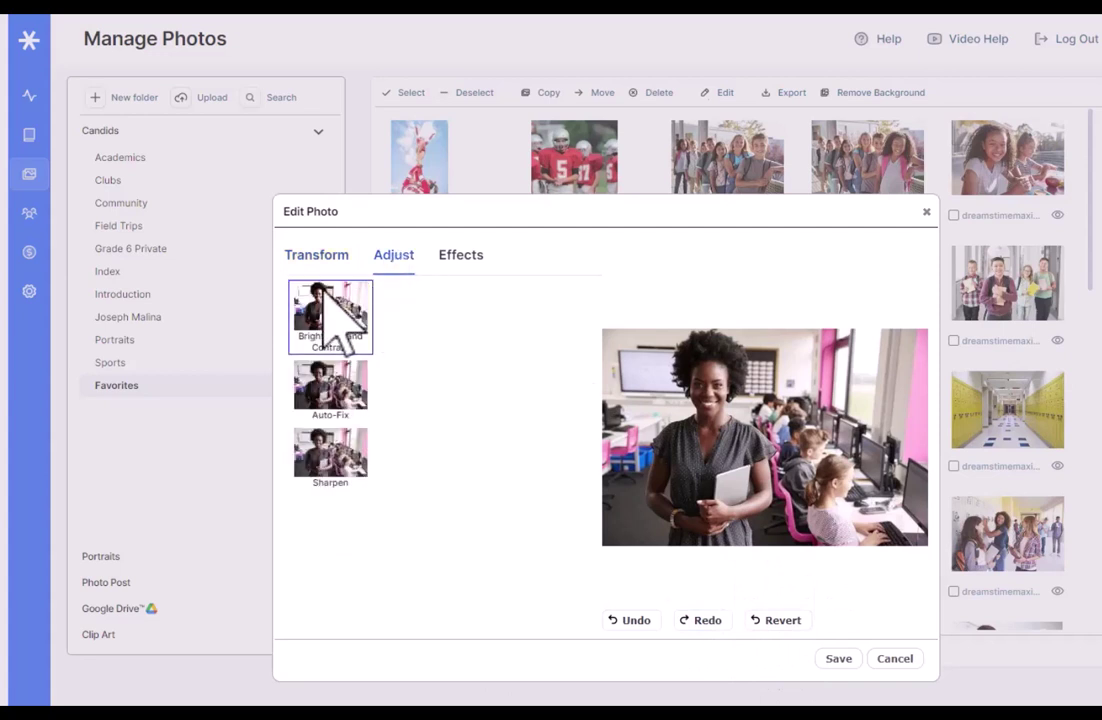
{"action": "left_click", "coordinate": [322, 290]}
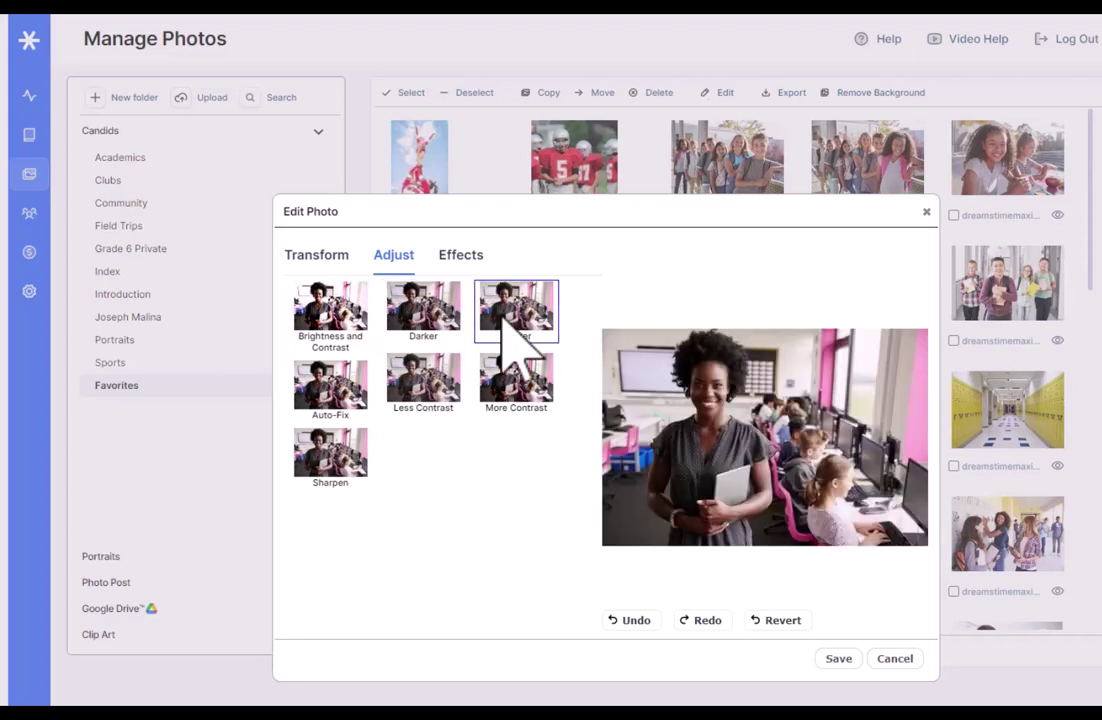
{"action": "left_click", "coordinate": [539, 393]}
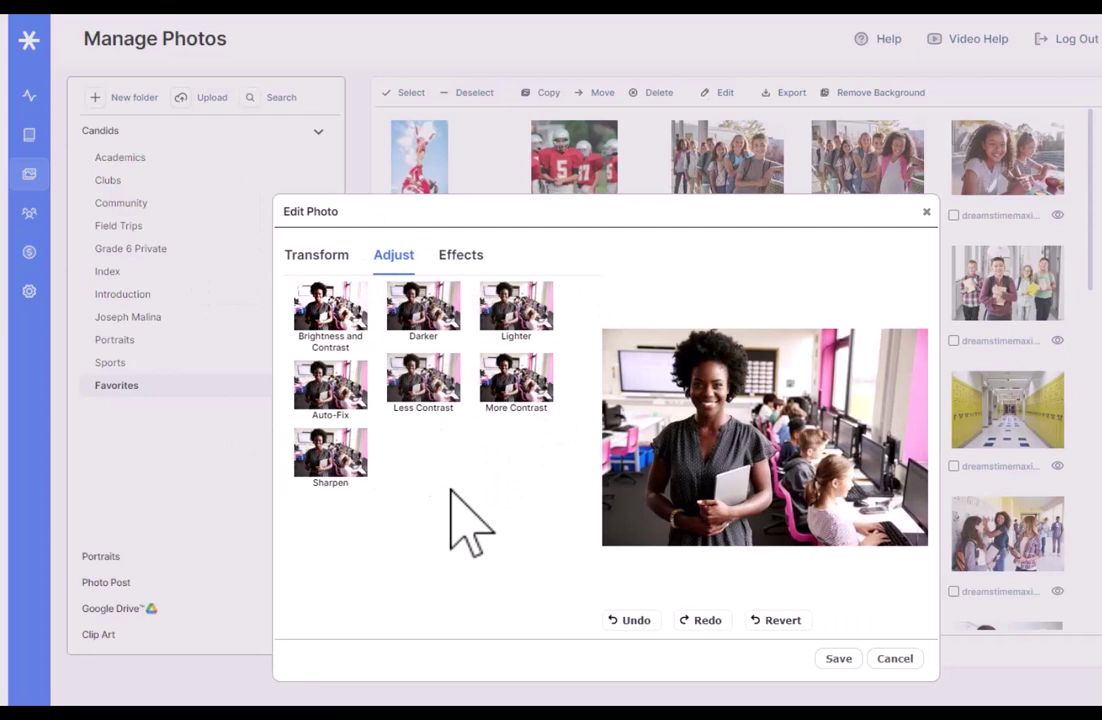
{"action": "left_click", "coordinate": [466, 264]}
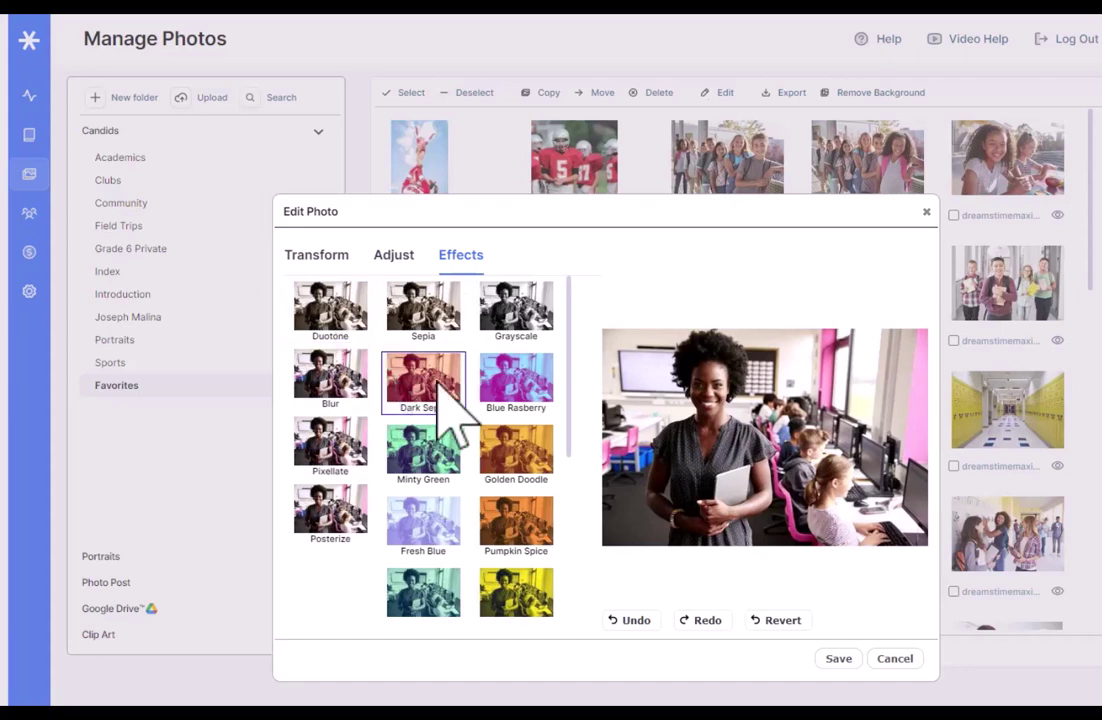
Step: Preview Dark Sepia, Blue Raspberry, Golden Doodle, Pumpkin Spice and Light Teal, then apply Mild Sauce
{"action": "left_click", "coordinate": [445, 398]}
{"action": "left_click", "coordinate": [512, 378]}
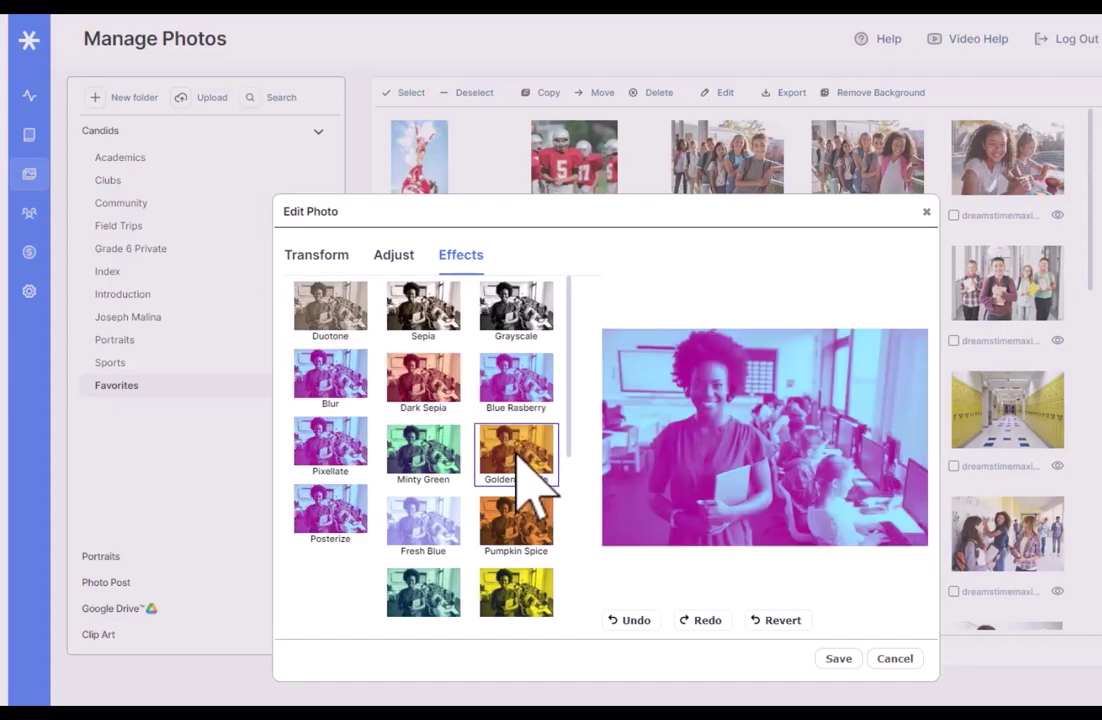
{"action": "left_click", "coordinate": [527, 462]}
{"action": "left_click", "coordinate": [531, 521]}
{"action": "left_click", "coordinate": [448, 592]}
{"action": "scroll", "coordinate": [525, 410], "scroll_direction": "down", "scroll_amount": 3}
{"action": "left_click", "coordinate": [522, 490]}
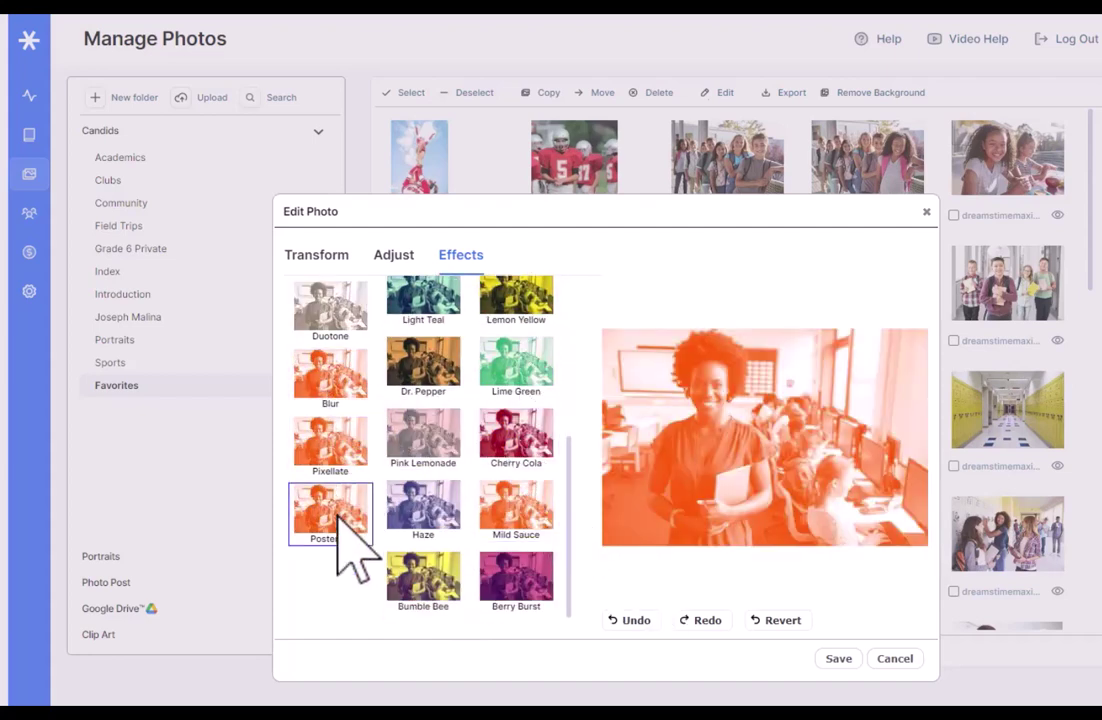
Step: Try Posterize with More Colors, undo it, and save the orange-tinted copy
{"action": "left_click", "coordinate": [340, 515]}
{"action": "left_click", "coordinate": [503, 308]}
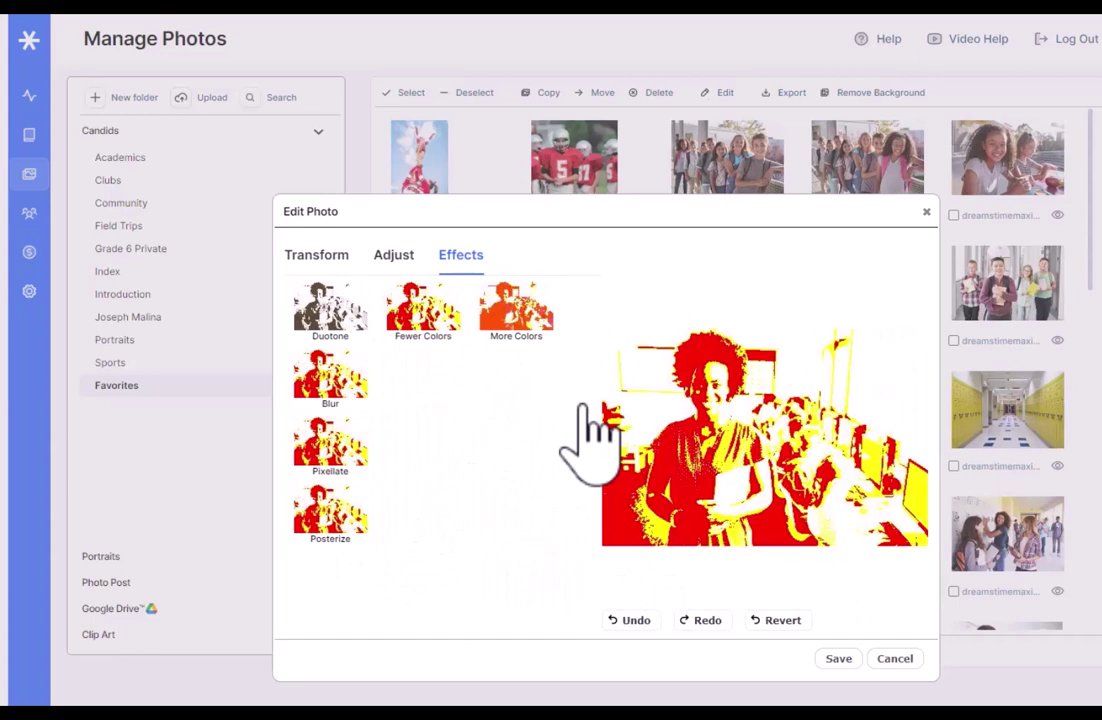
{"action": "left_click", "coordinate": [636, 620]}
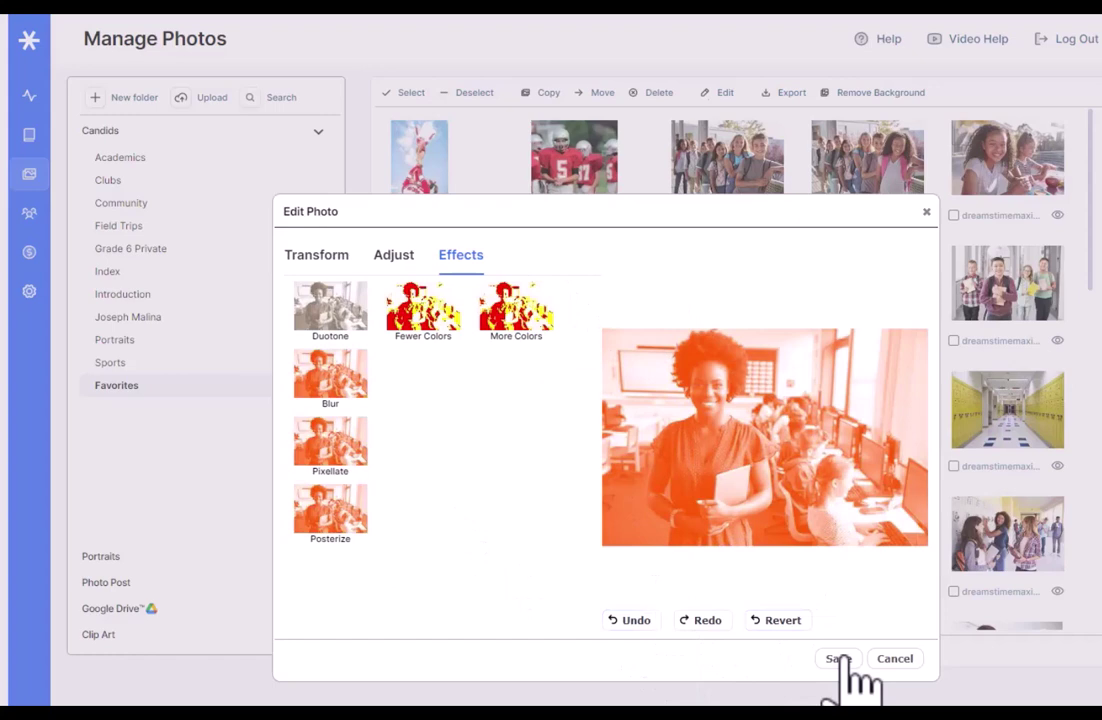
{"action": "left_click", "coordinate": [838, 660]}
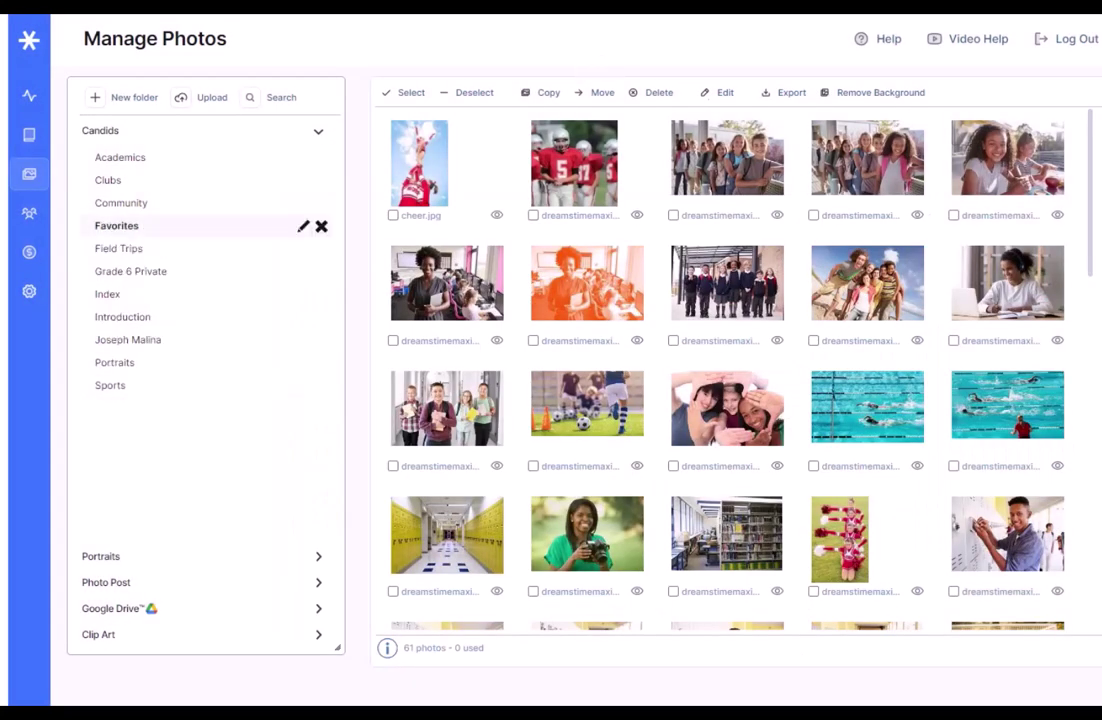
Step: Show the 24 student portraits in the Portraits Grade 7 folder
{"action": "left_click", "coordinate": [316, 557]}
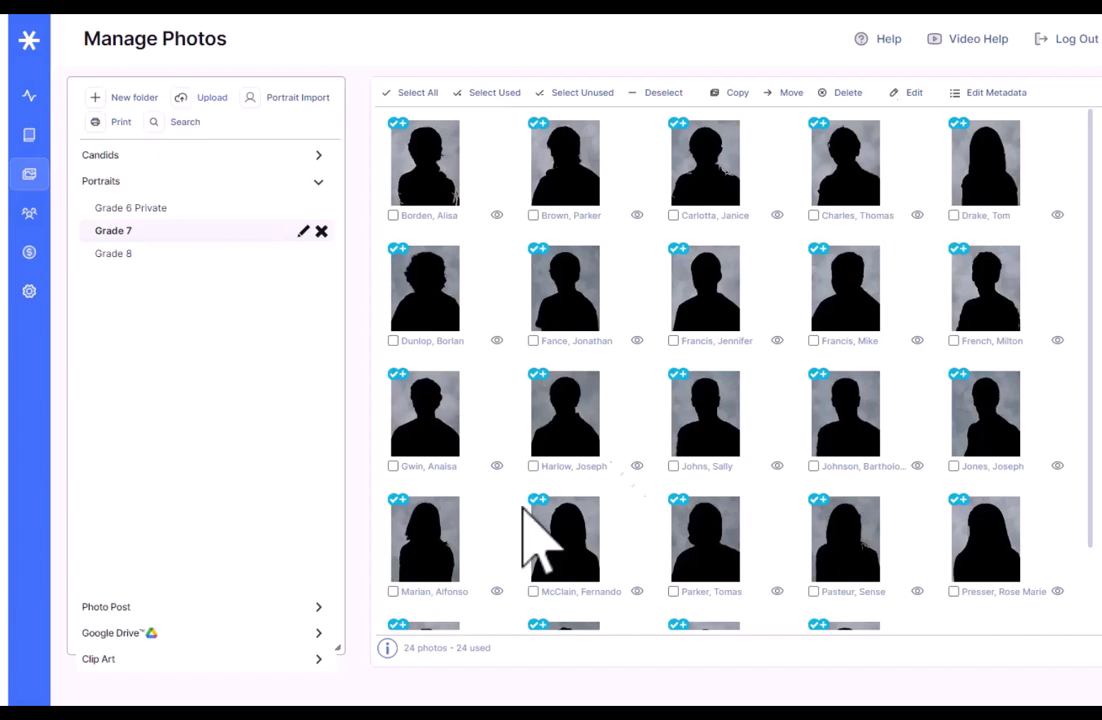
{"action": "mouse_move", "coordinate": [554, 320]}
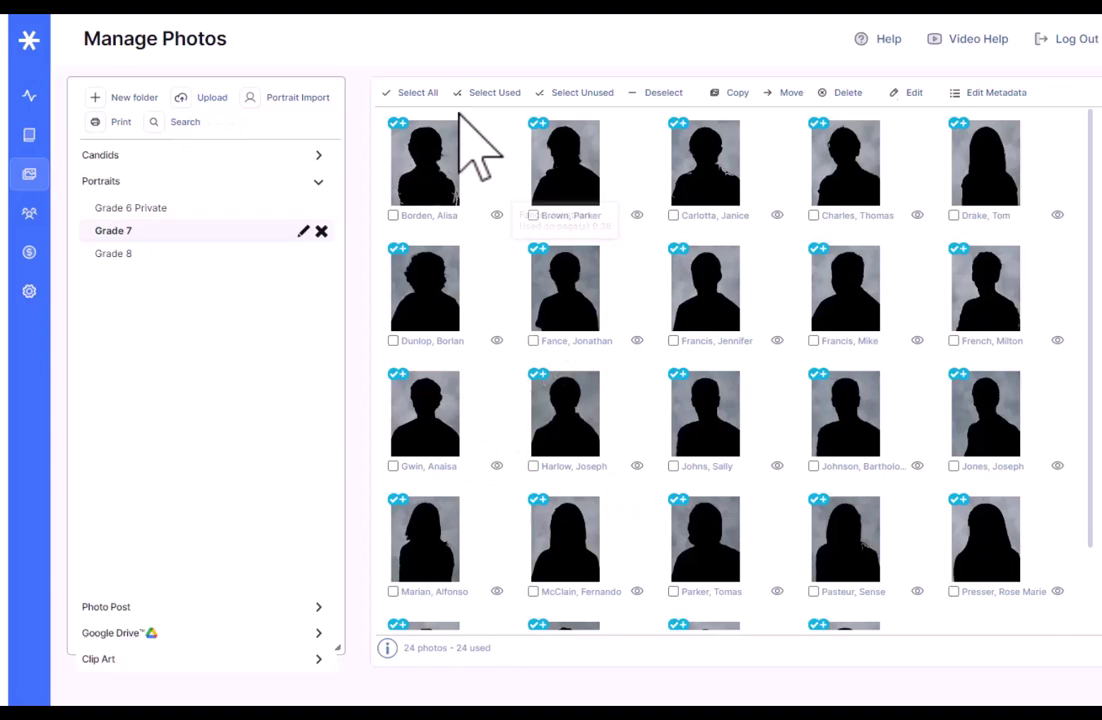
Step: Generate a PDF portrait proof of the Grade 7 folder
{"action": "left_click", "coordinate": [122, 122]}
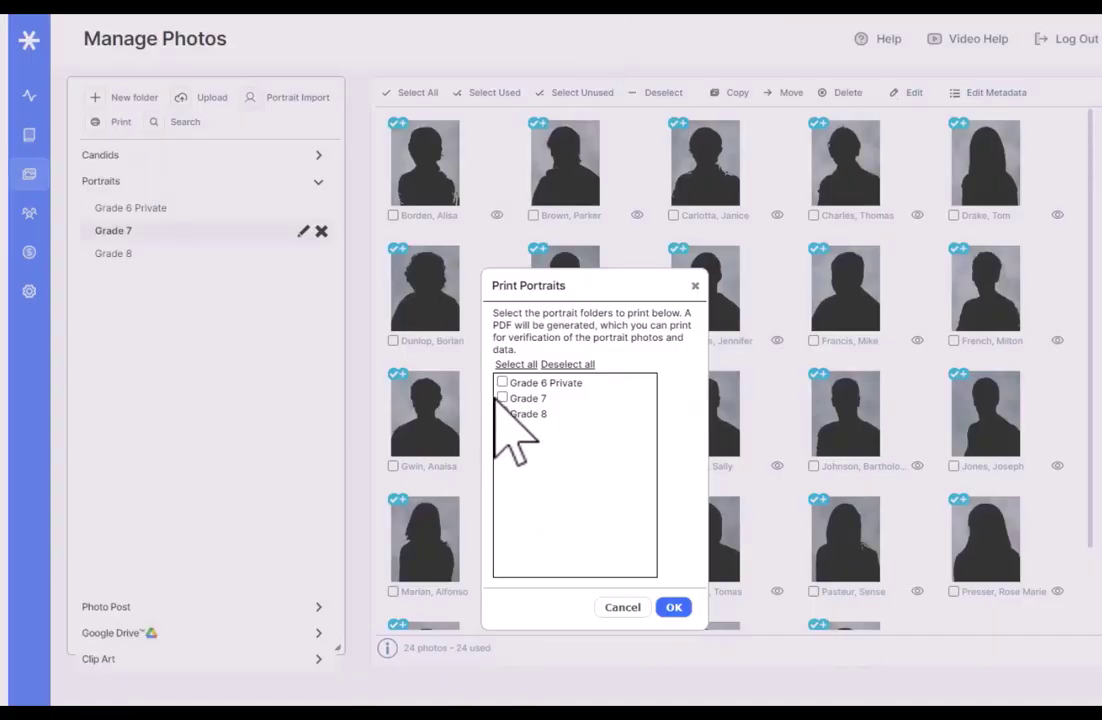
{"action": "left_click", "coordinate": [502, 398]}
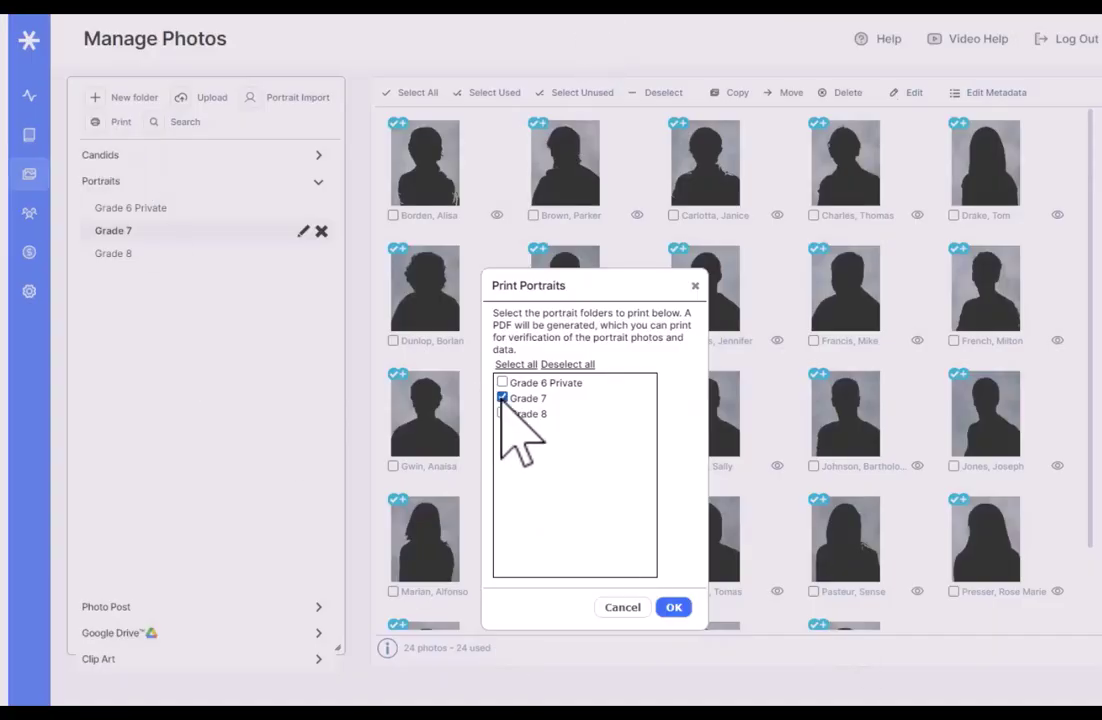
{"action": "left_click", "coordinate": [674, 609]}
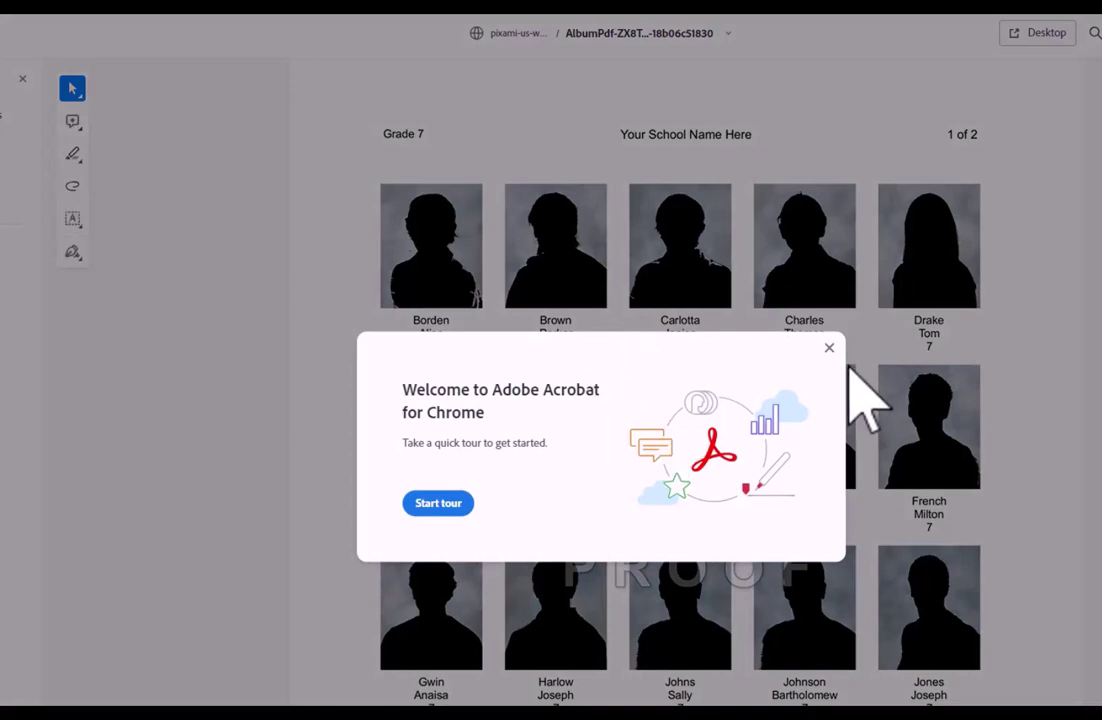
Step: Dismiss the Acrobat welcome tour and scroll through both pages of the Grade 7 proof
{"action": "left_click", "coordinate": [829, 347]}
{"action": "scroll", "coordinate": [836, 380], "scroll_direction": "down", "scroll_amount": 3}
{"action": "scroll", "coordinate": [848, 378], "scroll_direction": "down", "scroll_amount": 2}
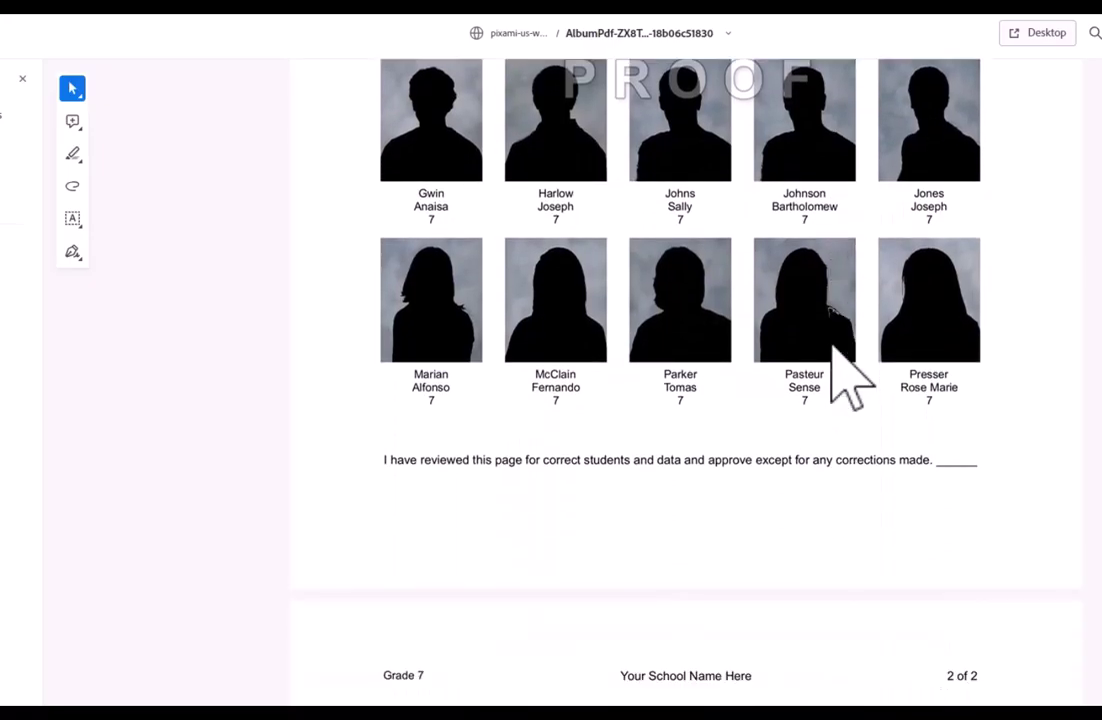
{"action": "scroll", "coordinate": [848, 378], "scroll_direction": "up", "scroll_amount": 5}
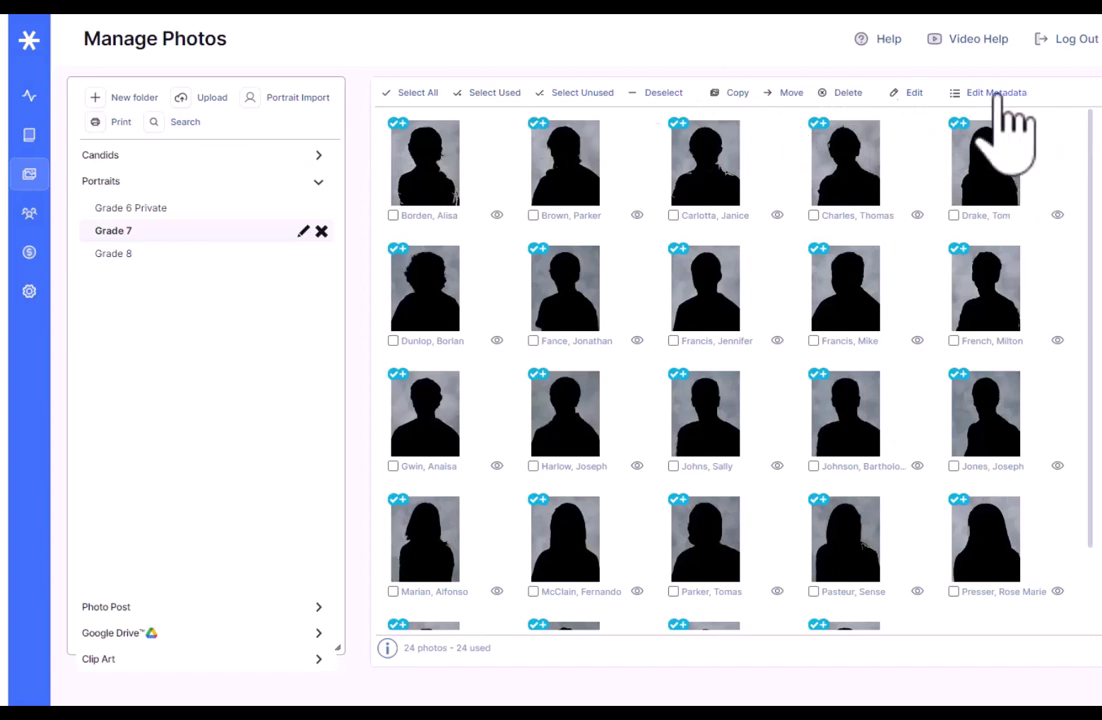
Step: Open the Edit Metadata table listing each Grade 7 student's first name, last name and grade
{"action": "left_click", "coordinate": [1000, 97]}
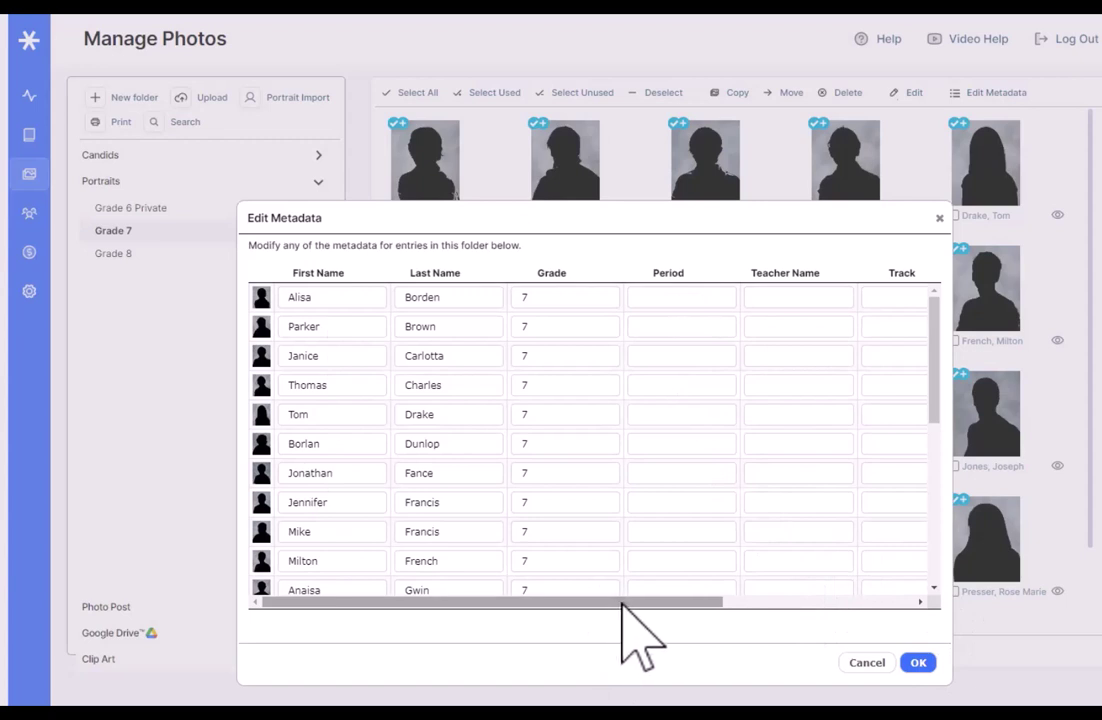
Step: Scroll the metadata table, select the first student's grade, and close it unchanged
{"action": "left_click_drag", "start_coordinate": [622, 603], "coordinate": [494, 570]}
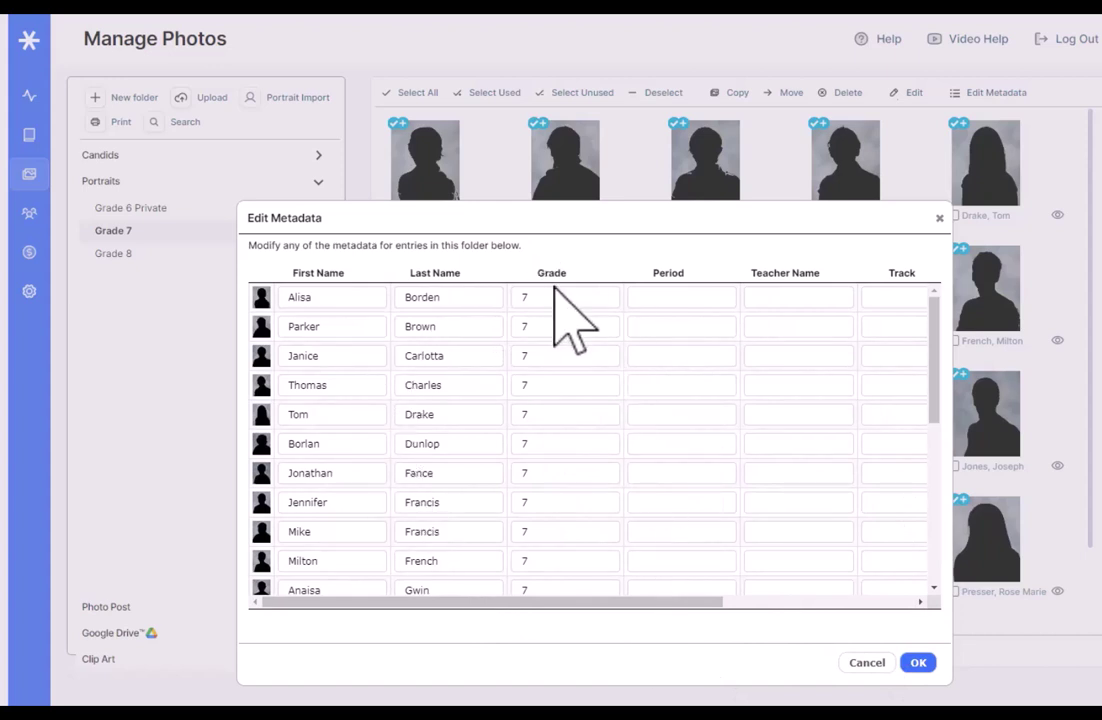
{"action": "left_click", "coordinate": [526, 296]}
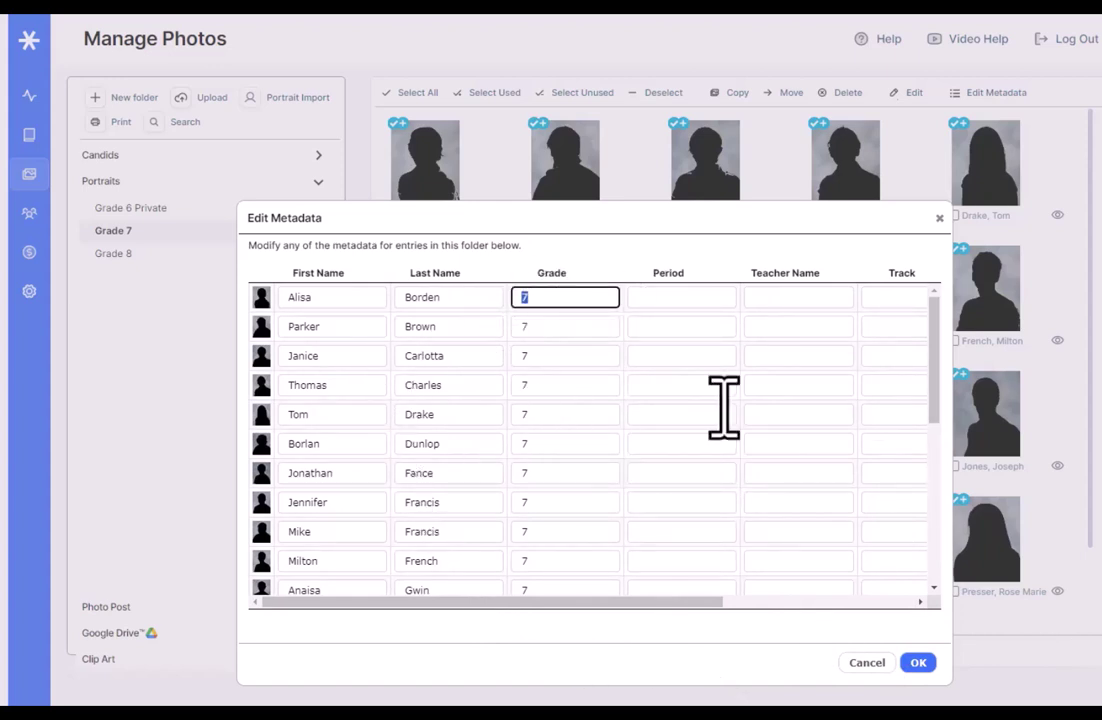
{"action": "left_click", "coordinate": [898, 208]}
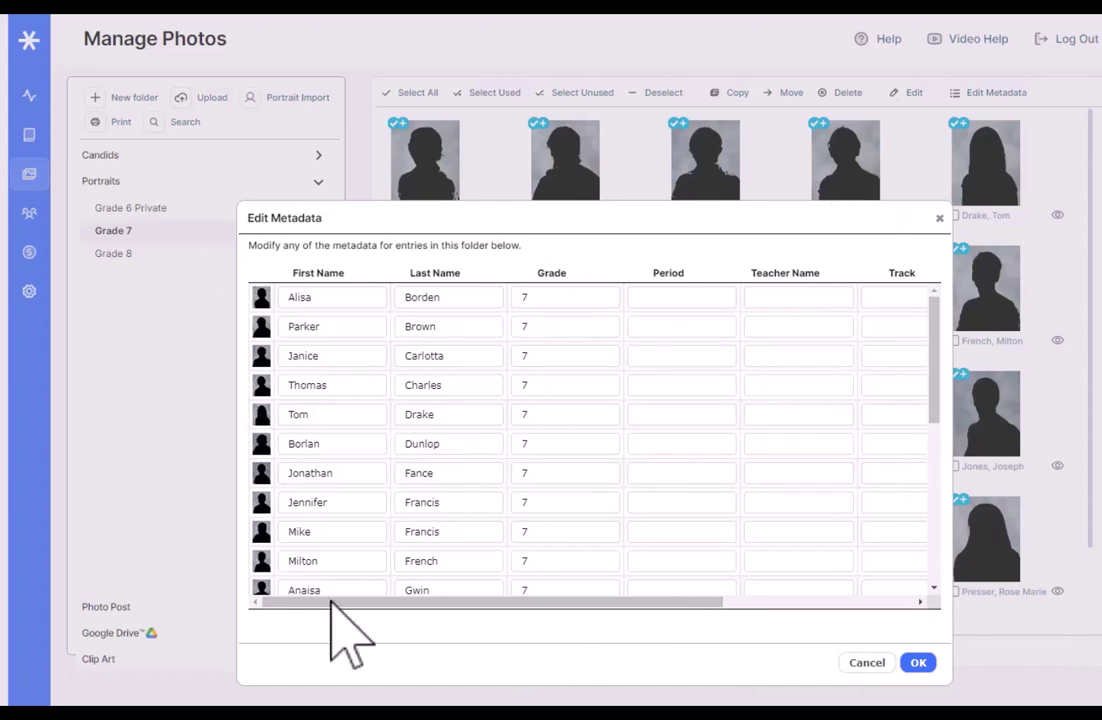
{"action": "left_click", "coordinate": [939, 219]}
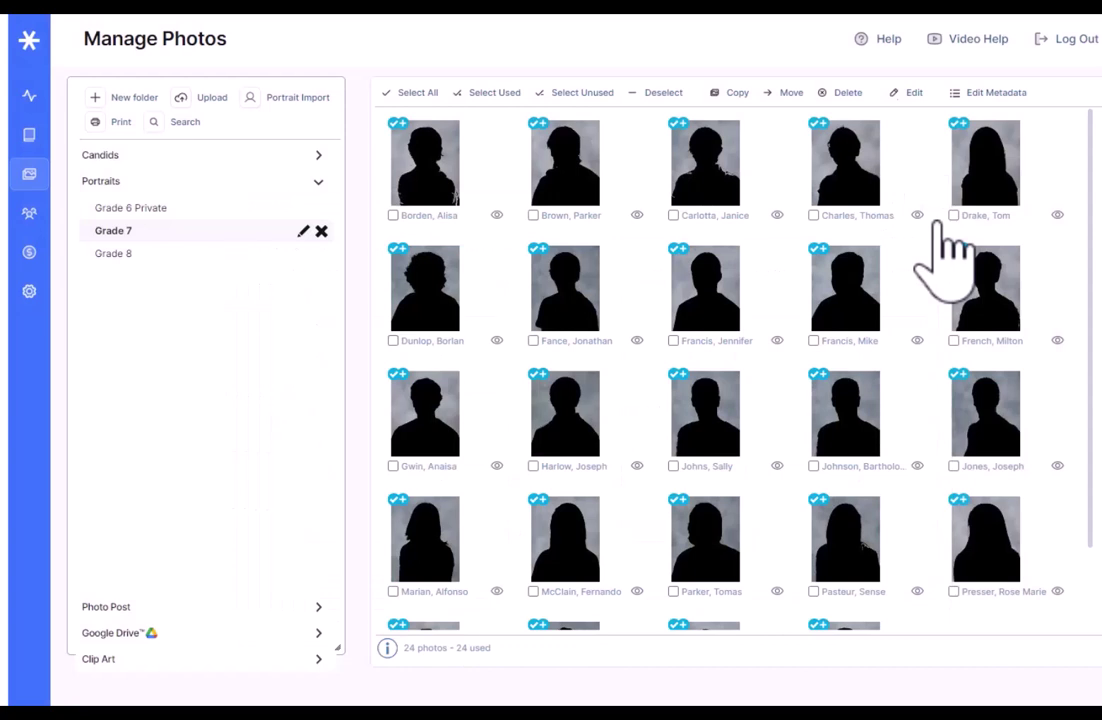
Step: Open the first Grade 7 portrait's Preview and advance four portraits
{"action": "left_click", "coordinate": [497, 216]}
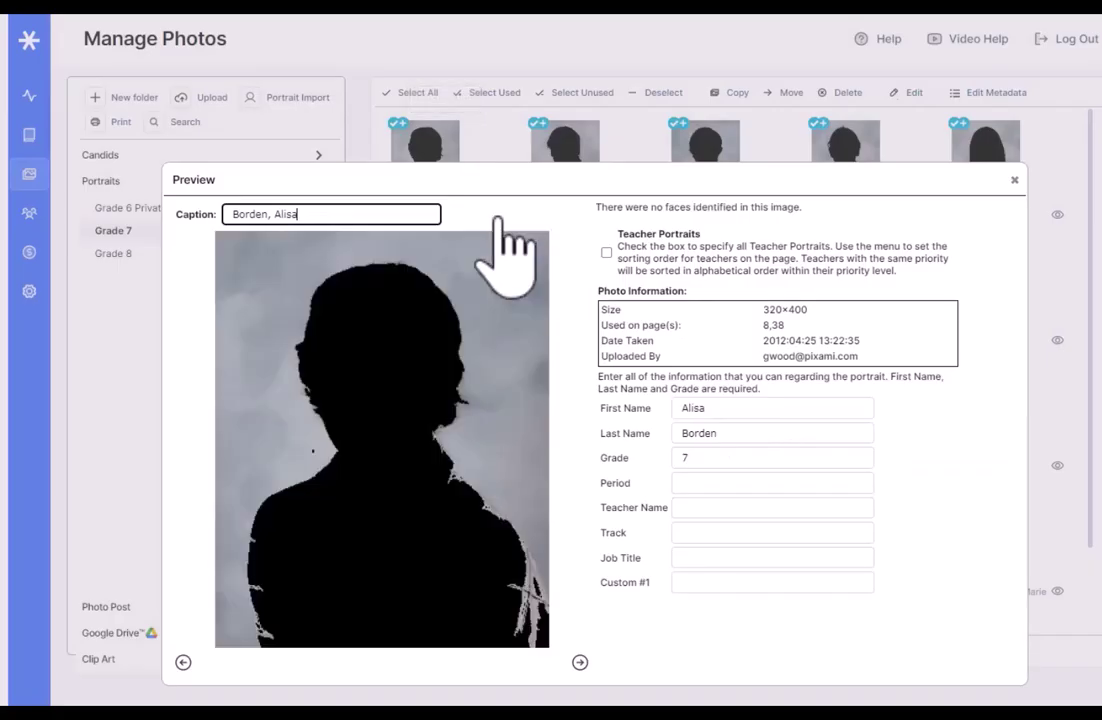
{"action": "left_click", "coordinate": [580, 662]}
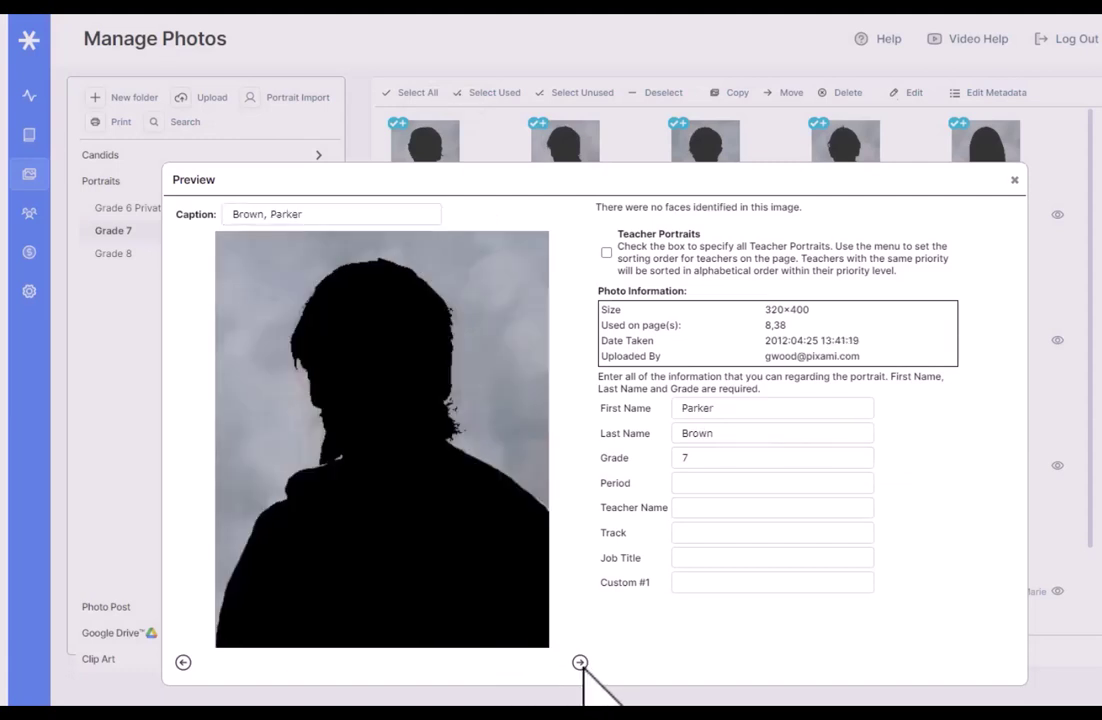
{"action": "left_click", "coordinate": [580, 662]}
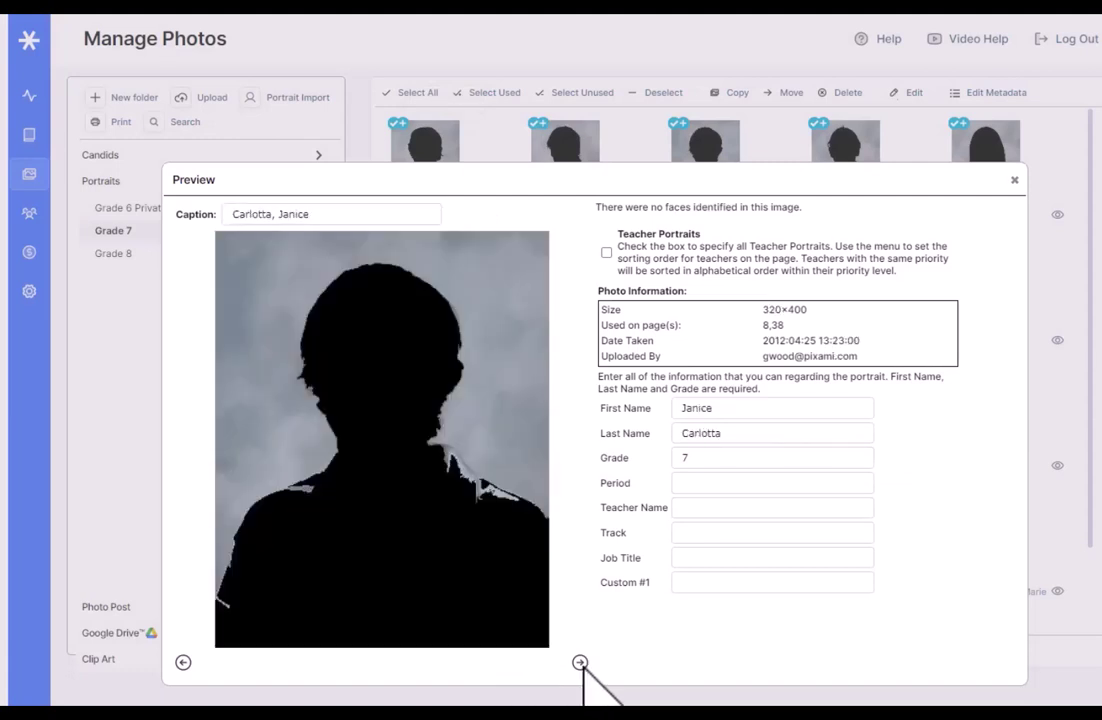
{"action": "left_click", "coordinate": [580, 662]}
{"action": "left_click", "coordinate": [580, 662]}
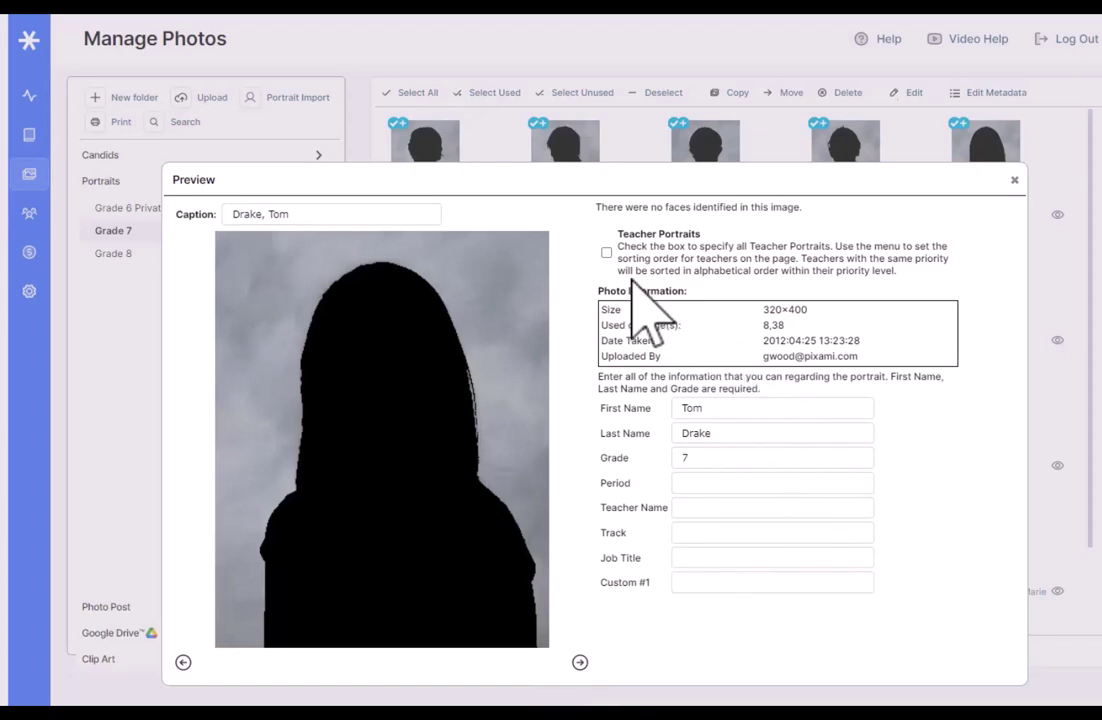
Step: Flag the current and next portraits as teachers with a teacher sorting priority of 2
{"action": "left_click", "coordinate": [606, 253]}
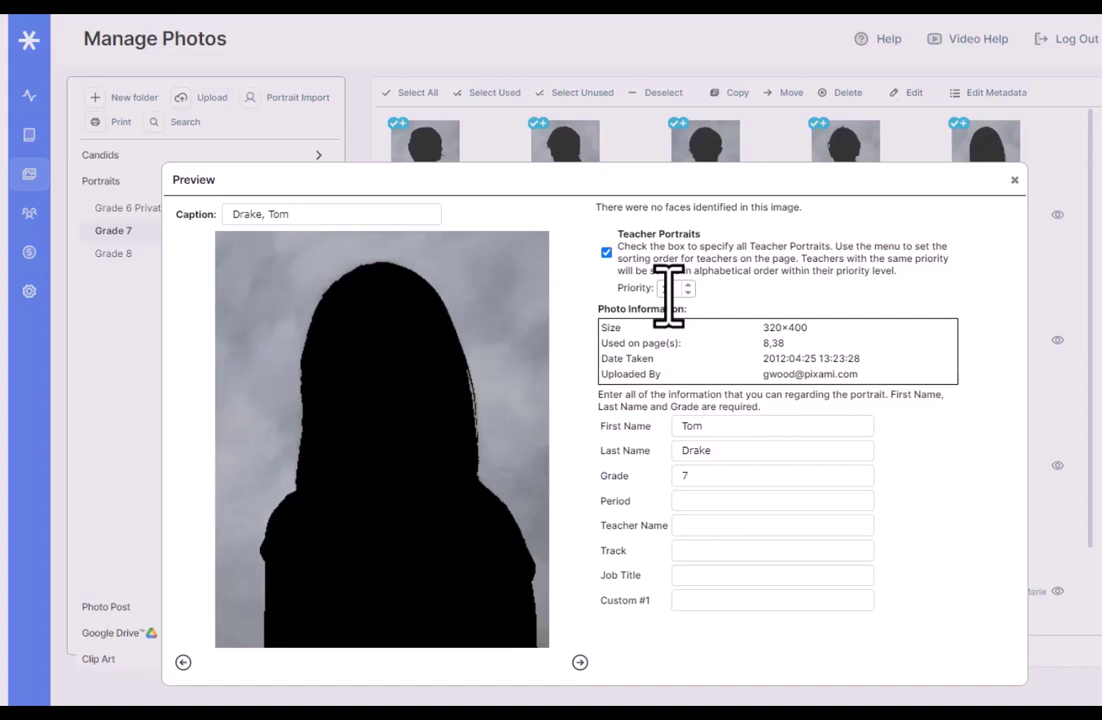
{"action": "left_click", "coordinate": [580, 662]}
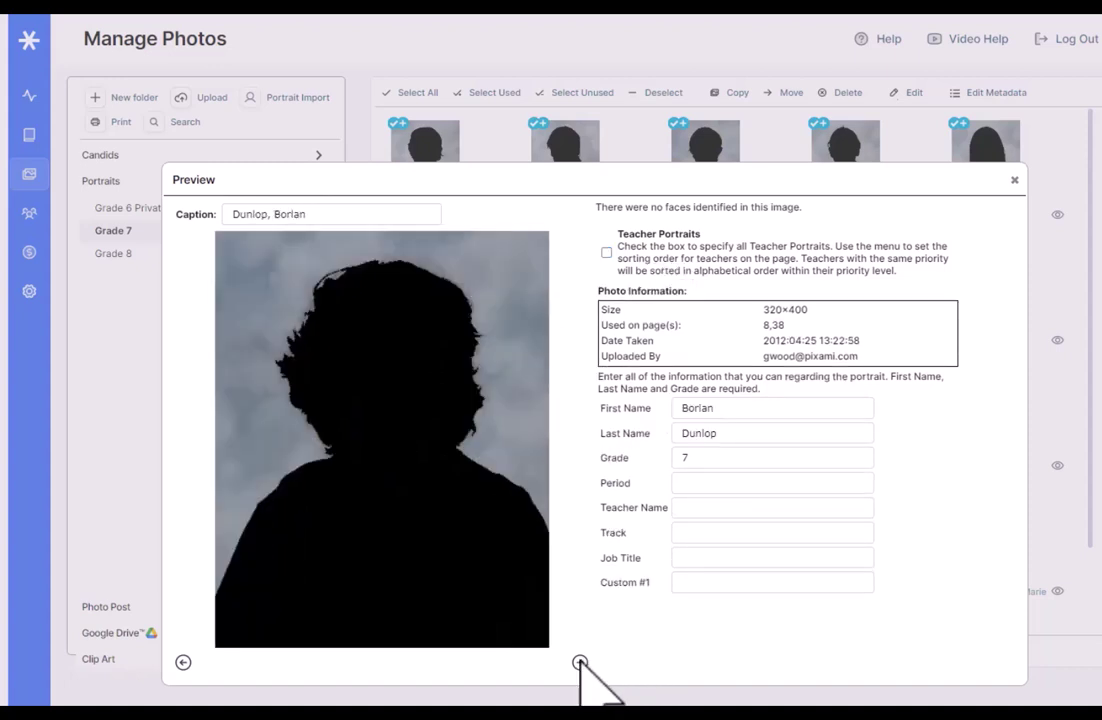
{"action": "left_click", "coordinate": [606, 252]}
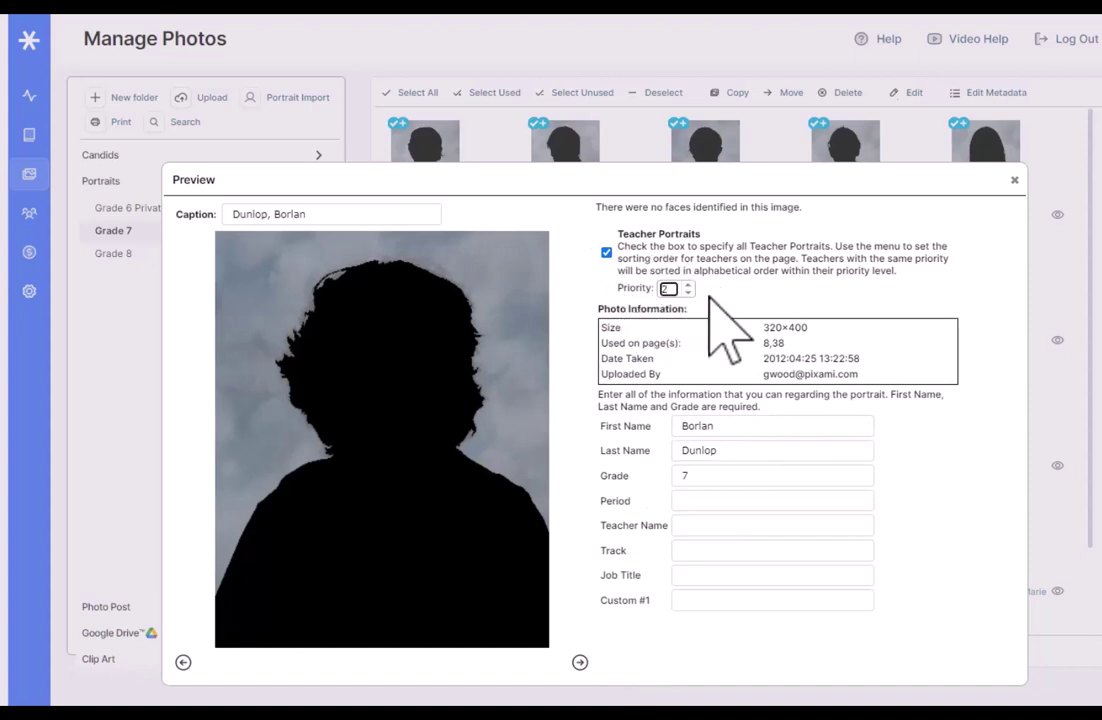
{"action": "left_click", "coordinate": [710, 297]}
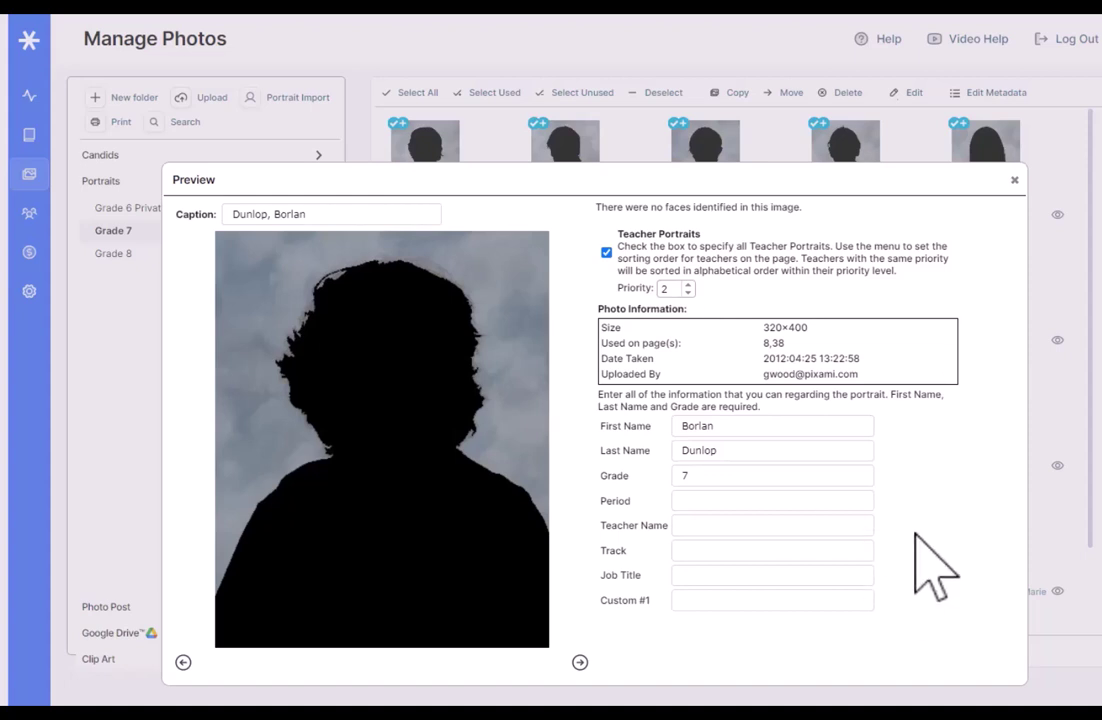
Step: Advance two more portraits, then close the Preview window
{"action": "left_click", "coordinate": [580, 663]}
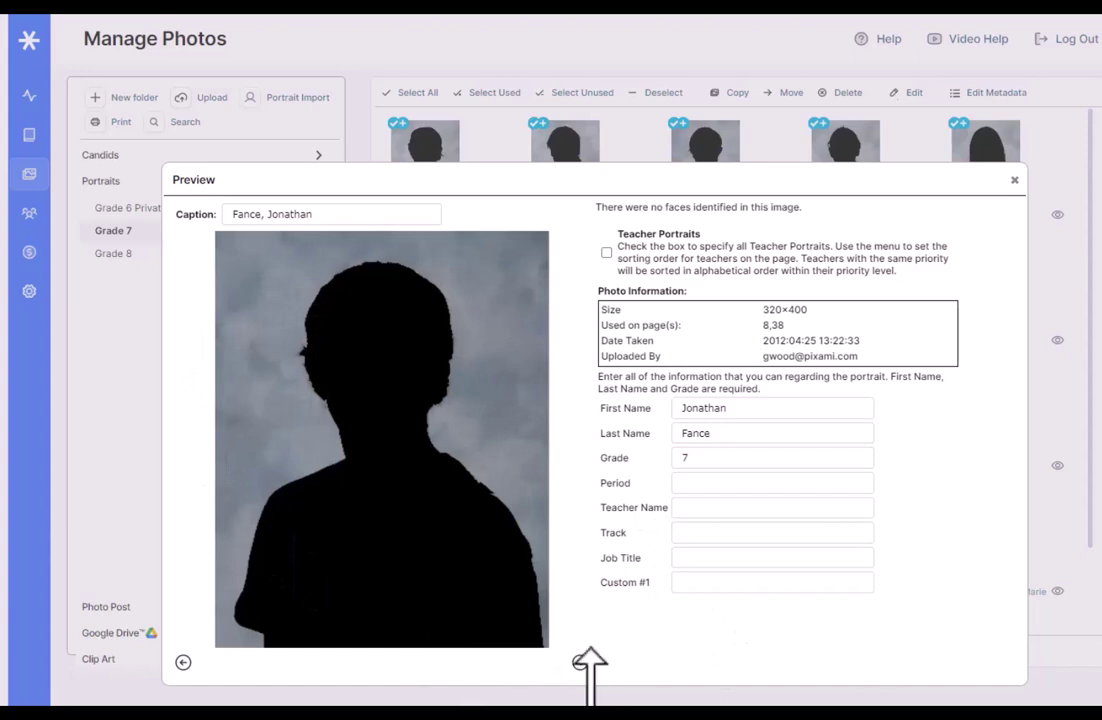
{"action": "left_click", "coordinate": [580, 663]}
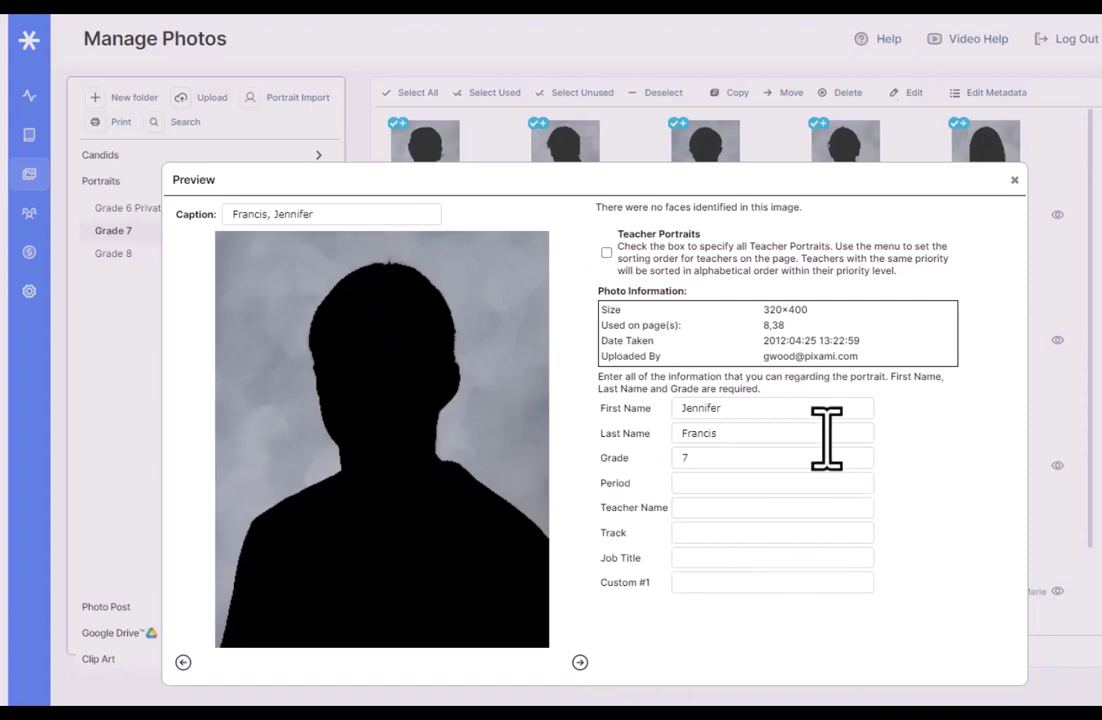
{"action": "left_click", "coordinate": [1014, 180]}
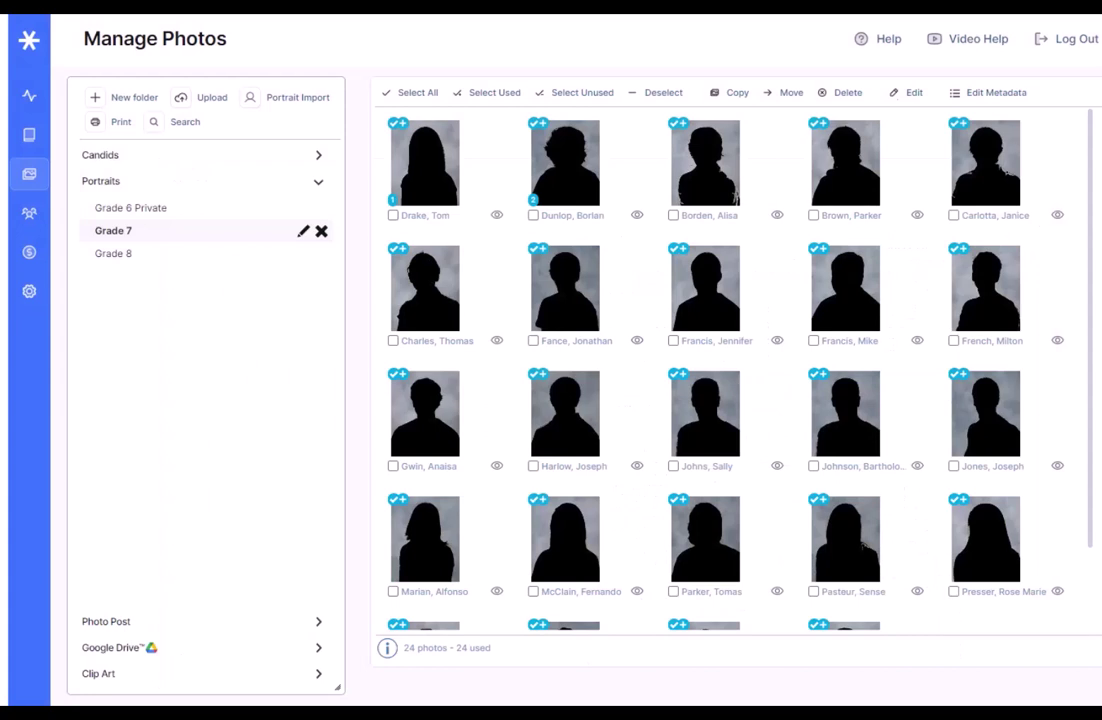
Step: Create a new folder named 'Halloween Party' under Photo Post
{"action": "left_click", "coordinate": [318, 623]}
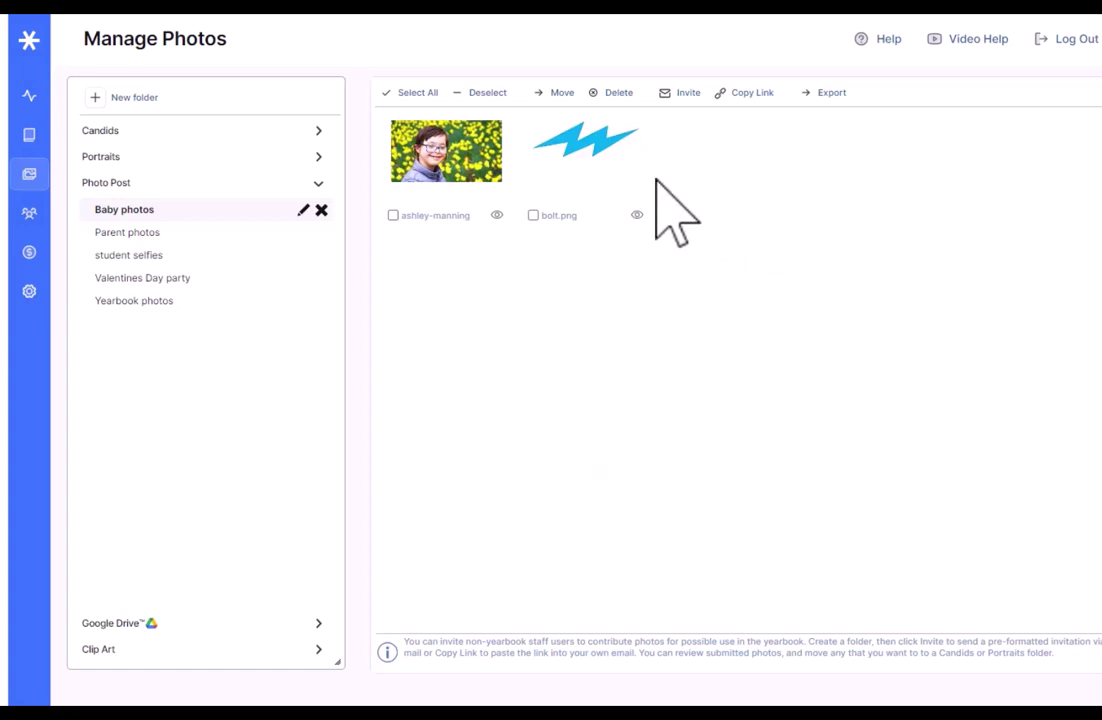
{"action": "left_click", "coordinate": [135, 100]}
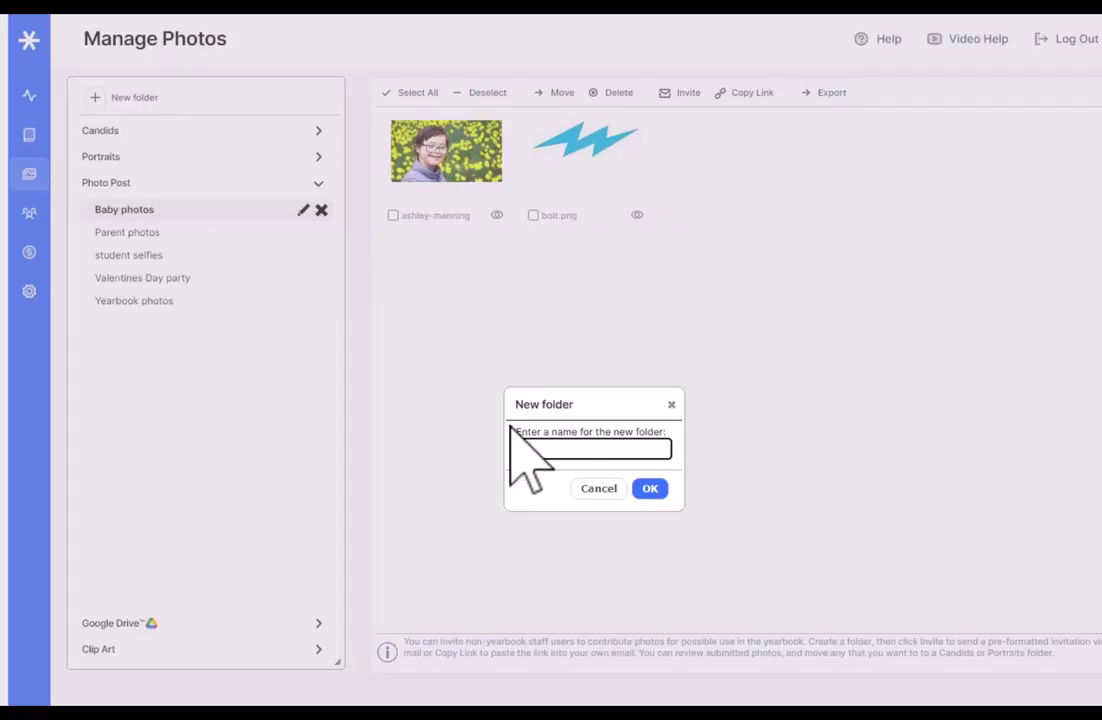
{"action": "type", "text": "Halloween Party"}
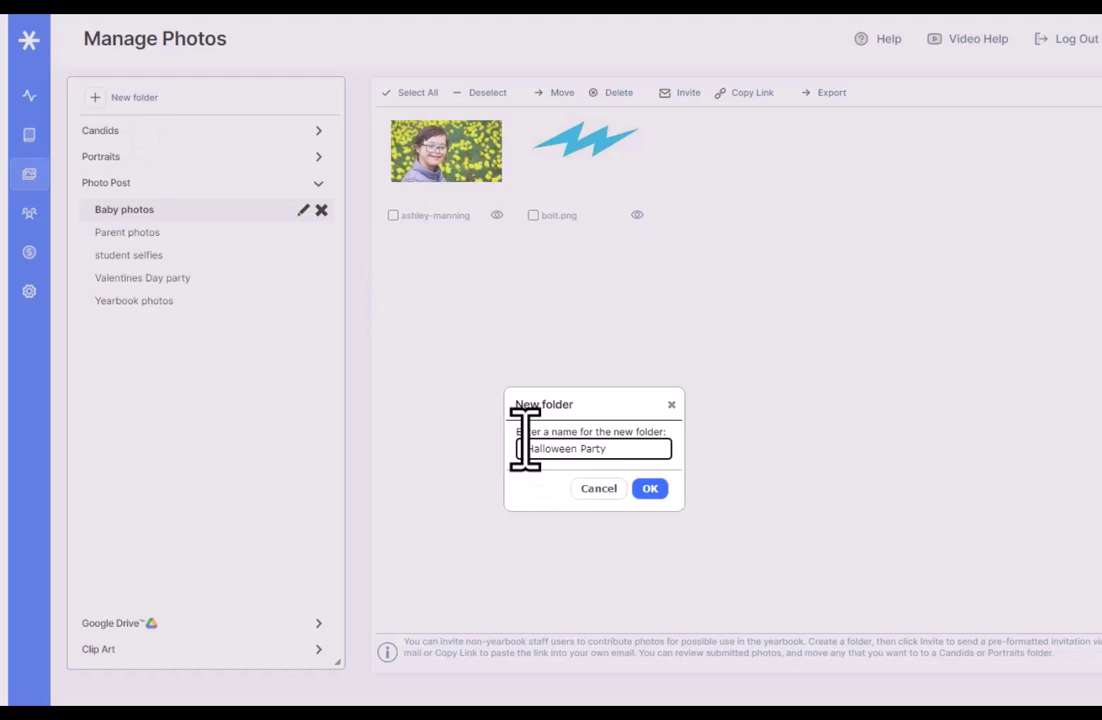
{"action": "left_click", "coordinate": [650, 489]}
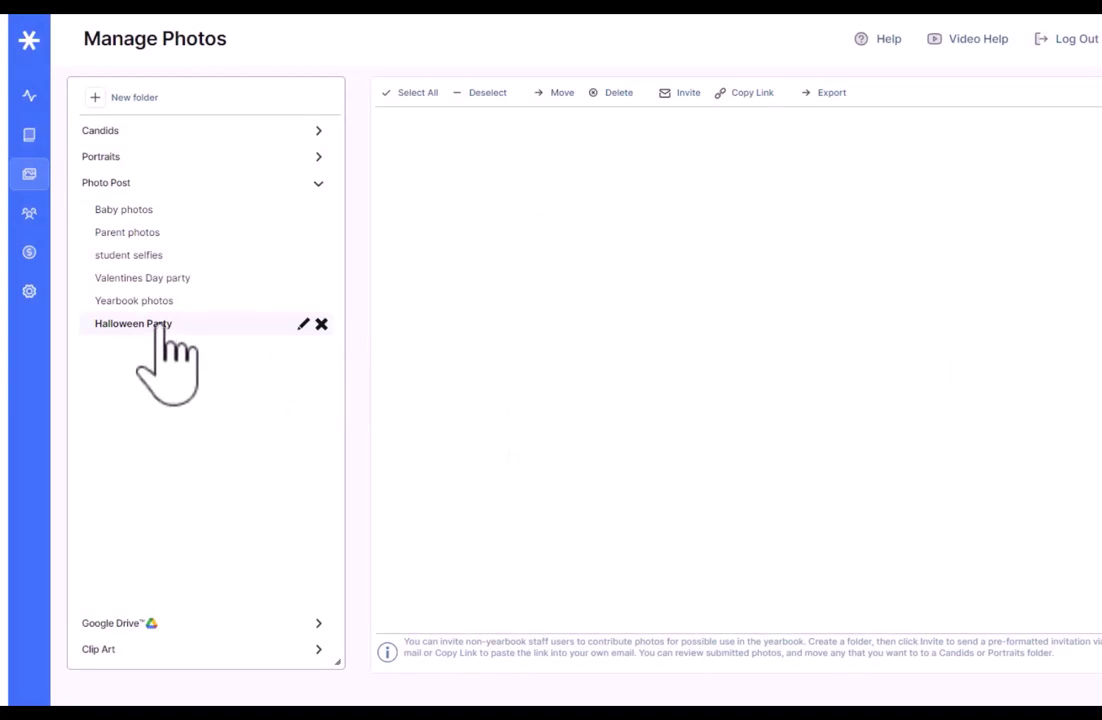
Step: Cancel the upload invitation unsent, then copy the Halloween Party upload link and dismiss the notice
{"action": "left_click", "coordinate": [684, 93]}
{"action": "left_click", "coordinate": [500, 483]}
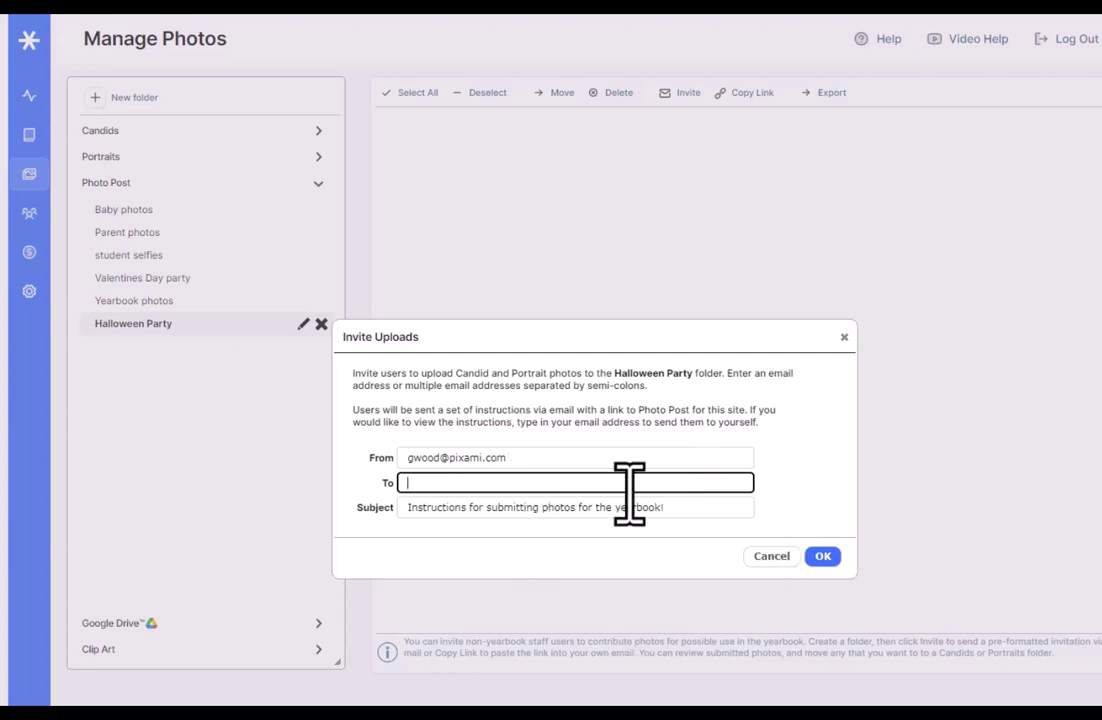
{"action": "left_click", "coordinate": [844, 337]}
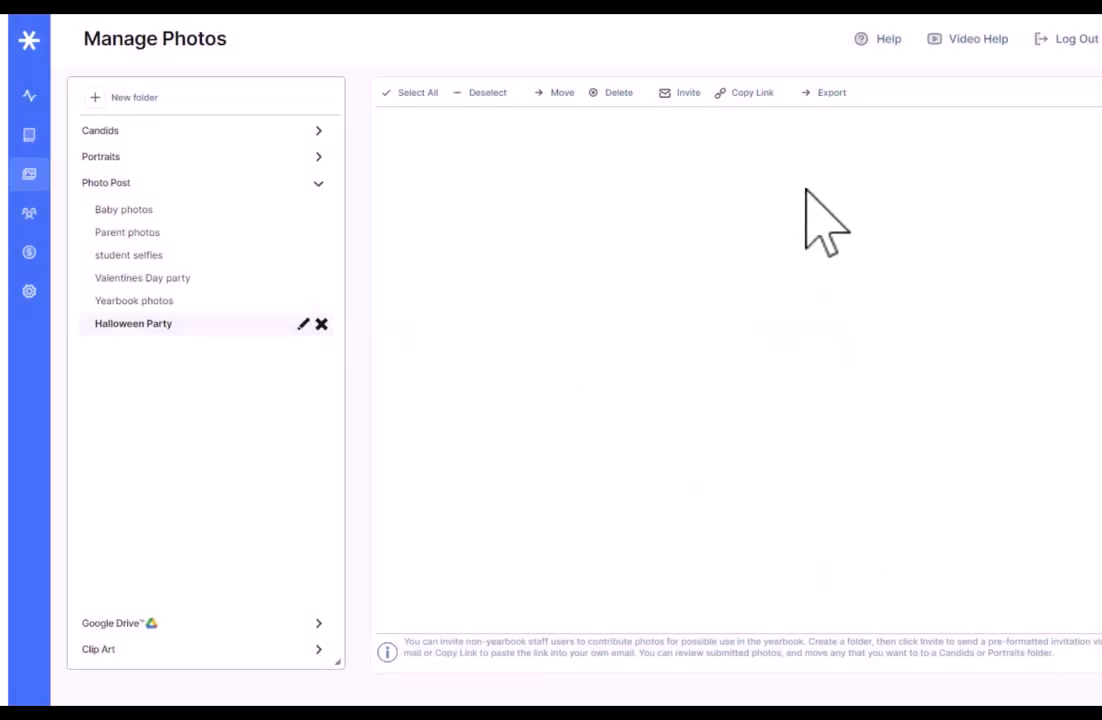
{"action": "left_click", "coordinate": [752, 93]}
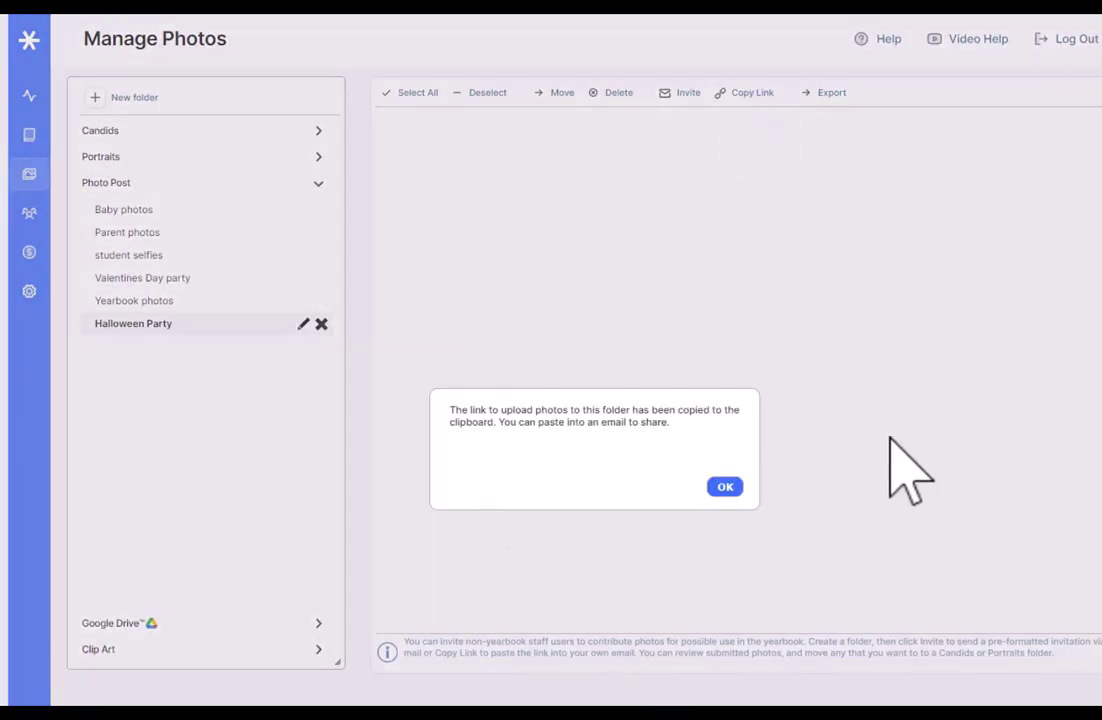
{"action": "left_click", "coordinate": [725, 487]}
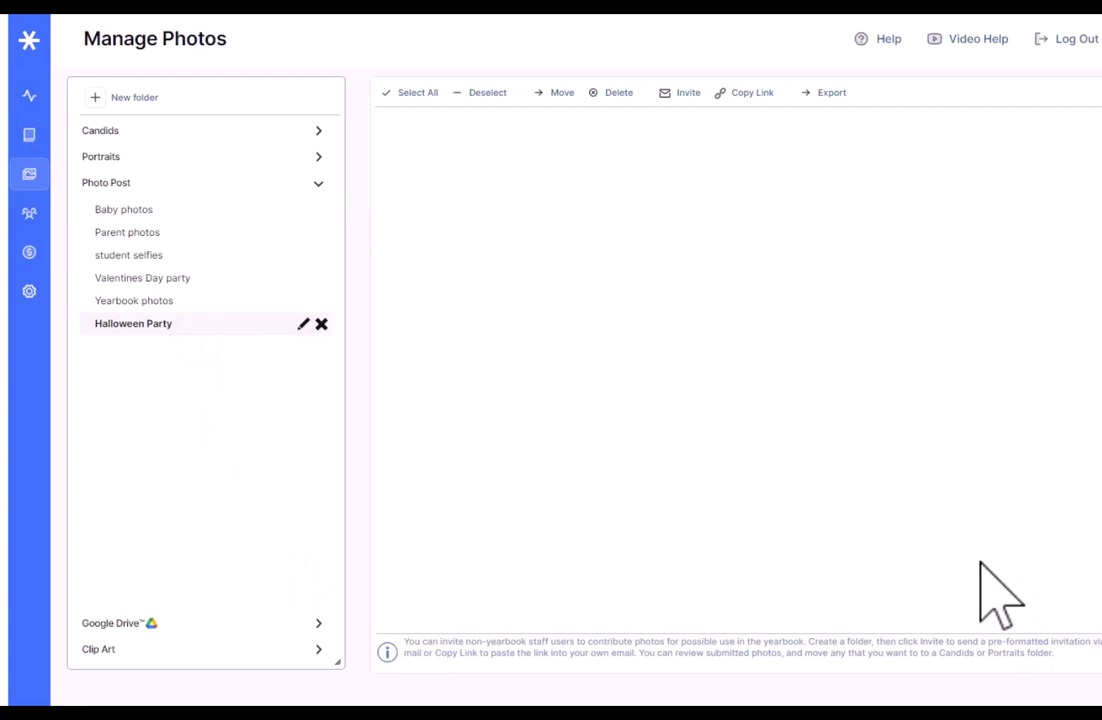
Step: Open Baby photos, select the girl's photo and review its preview details
{"action": "left_click", "coordinate": [153, 276]}
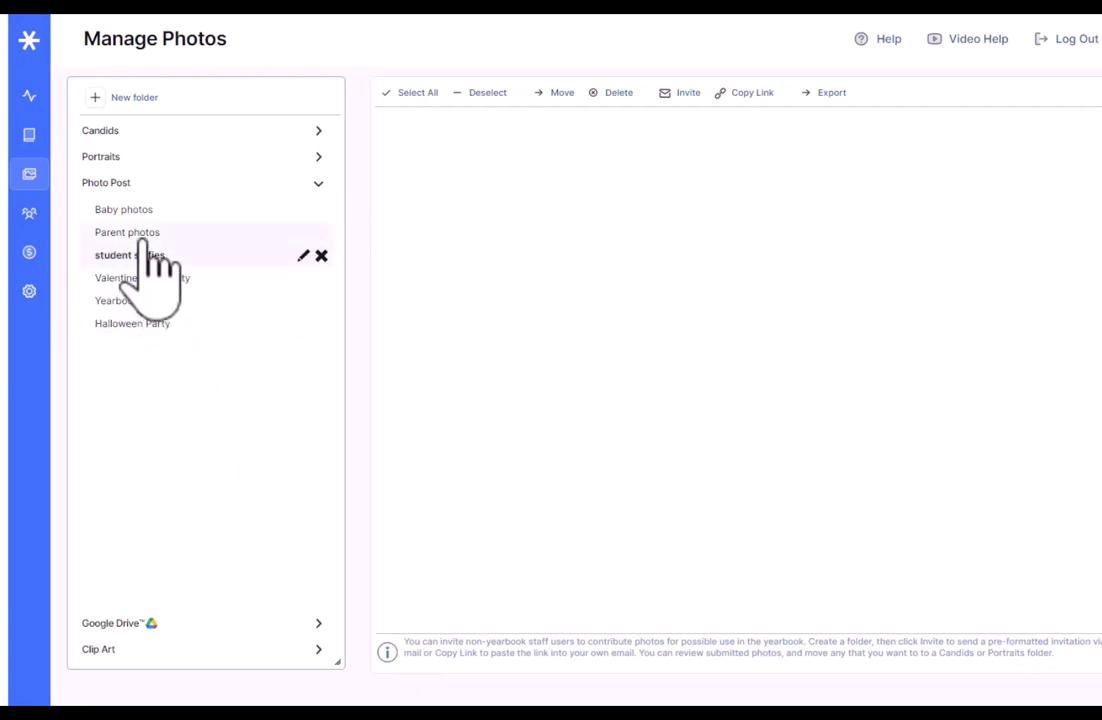
{"action": "left_click", "coordinate": [122, 209]}
{"action": "left_click", "coordinate": [393, 215]}
{"action": "left_click", "coordinate": [496, 215]}
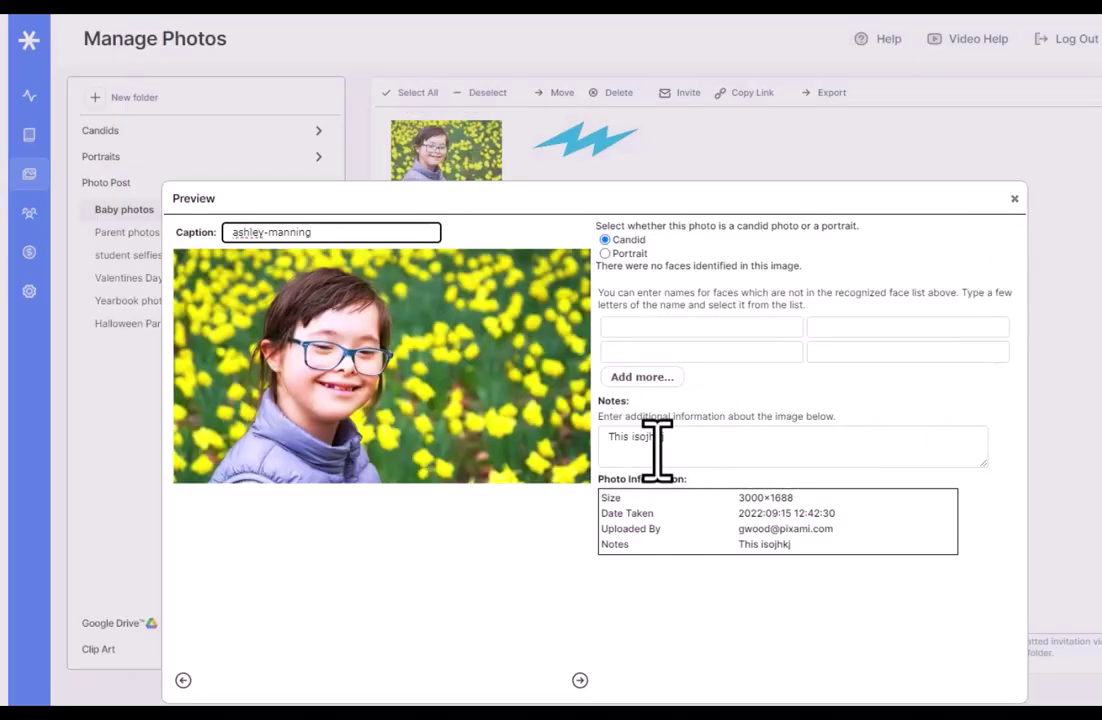
{"action": "left_click", "coordinate": [1014, 199]}
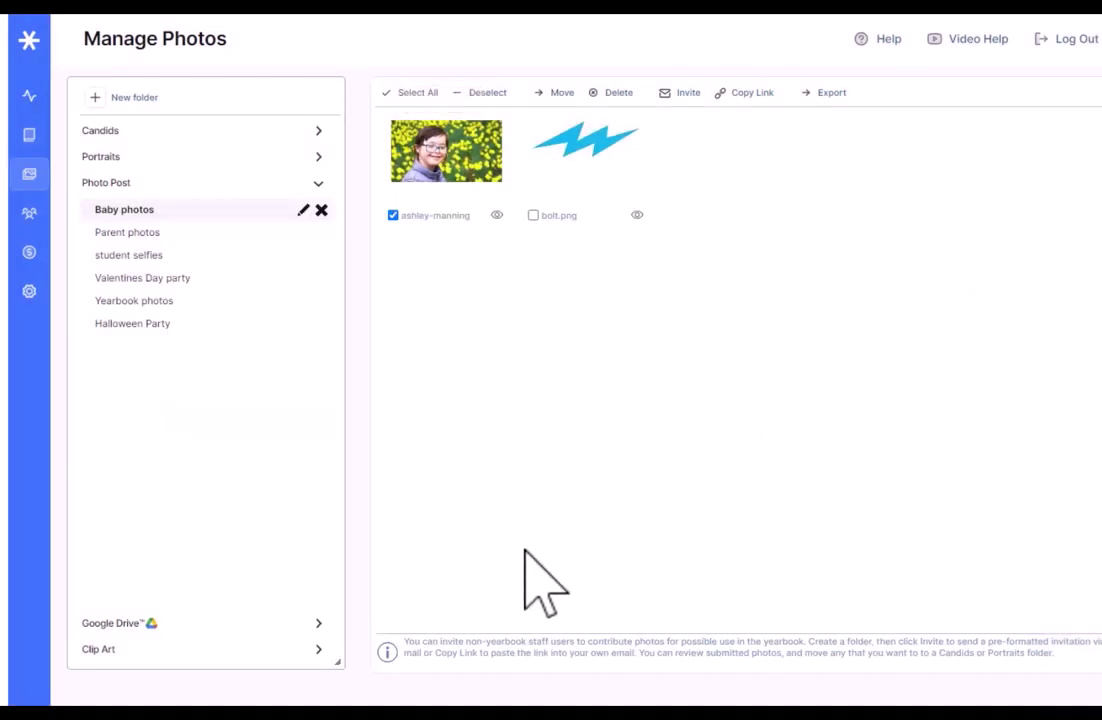
Step: Move the selected photo to the Field Trips candid folder
{"action": "left_click", "coordinate": [562, 93]}
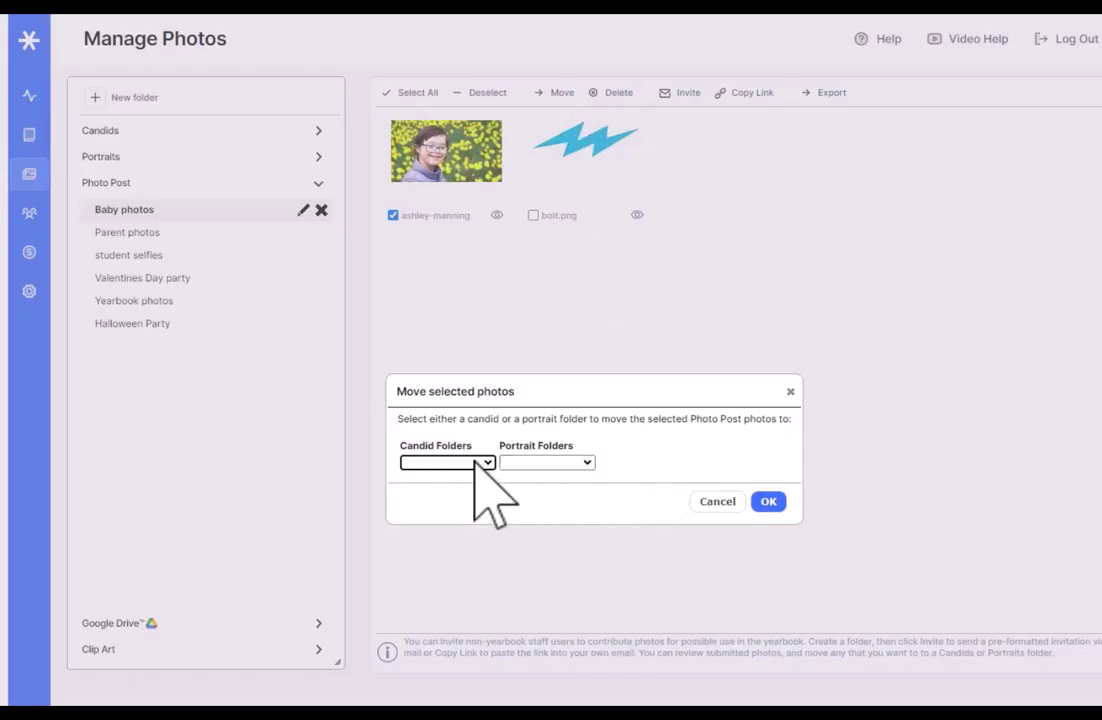
{"action": "left_click", "coordinate": [476, 462]}
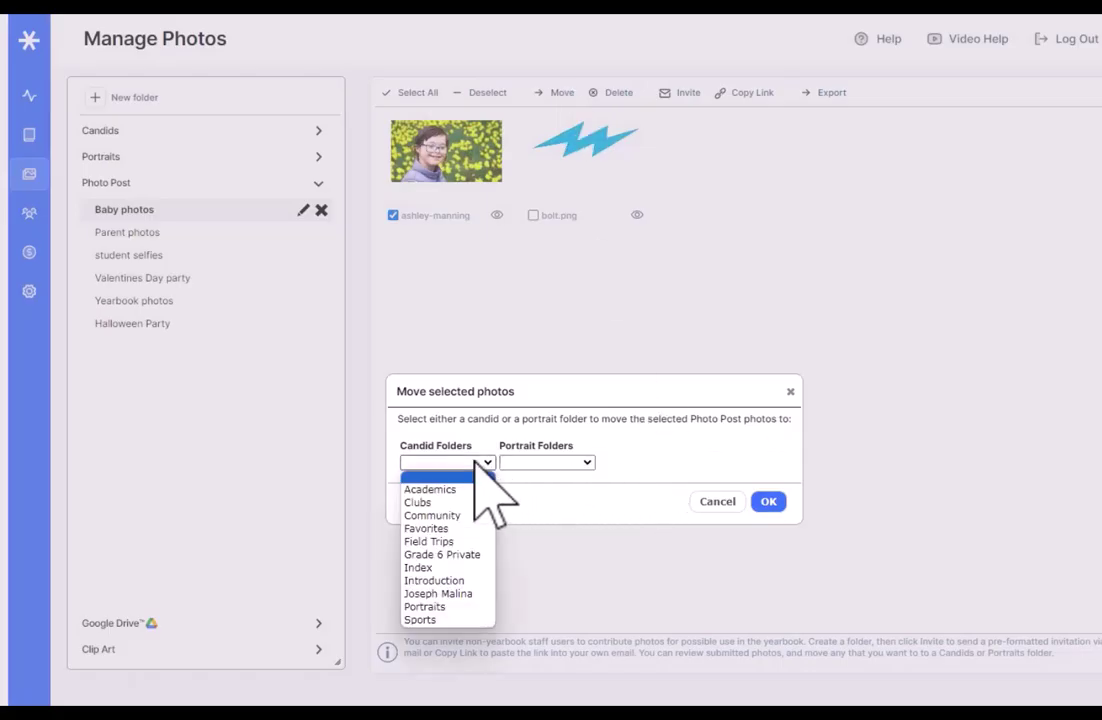
{"action": "left_click", "coordinate": [440, 541]}
{"action": "left_click", "coordinate": [770, 501]}
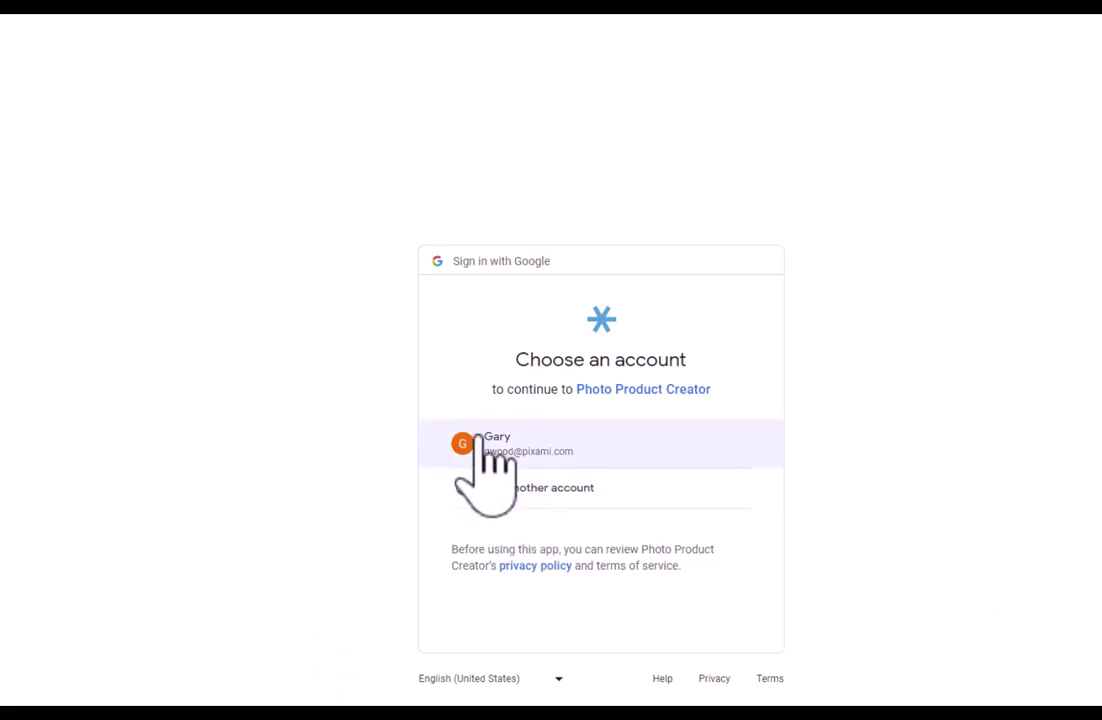
Step: Connect Google Drive with the chosen account and select school supply logo.jpg in the Random folder
{"action": "left_click", "coordinate": [521, 446]}
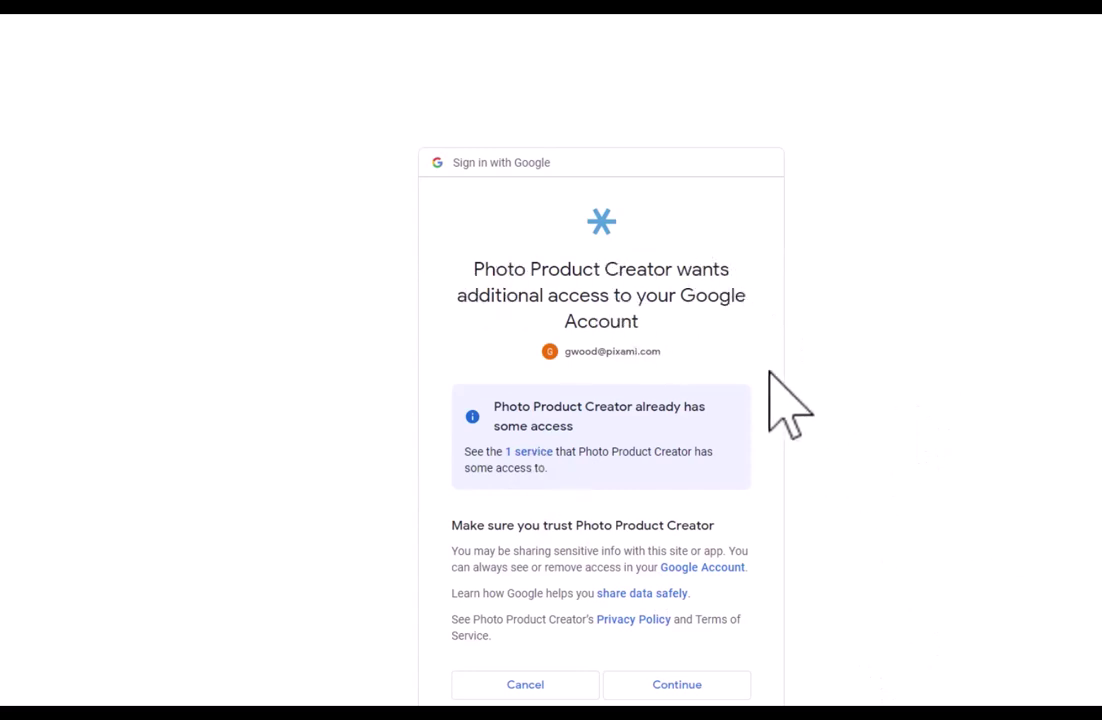
{"action": "left_click", "coordinate": [664, 690]}
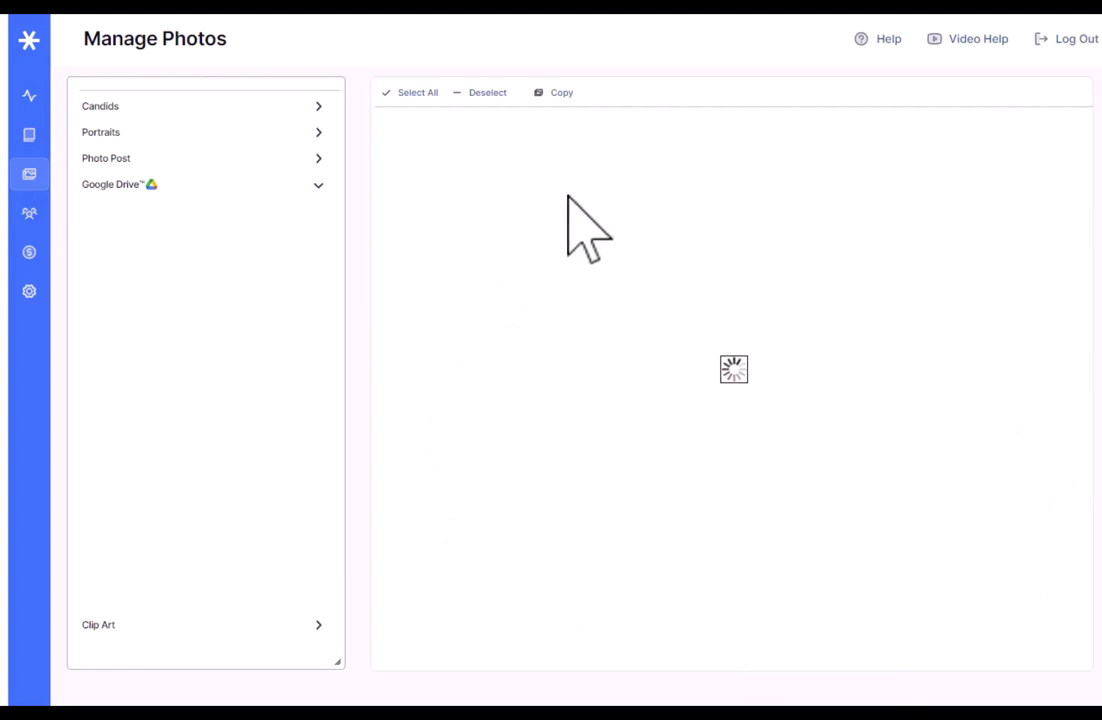
{"action": "left_click", "coordinate": [140, 238]}
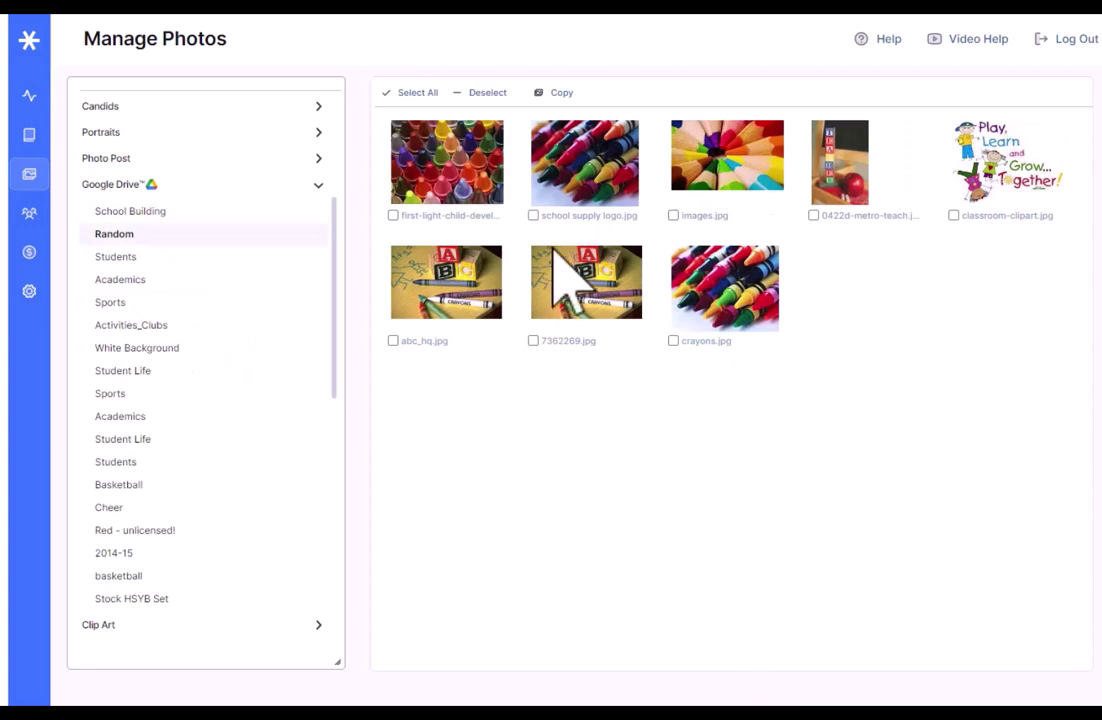
{"action": "left_click", "coordinate": [580, 186]}
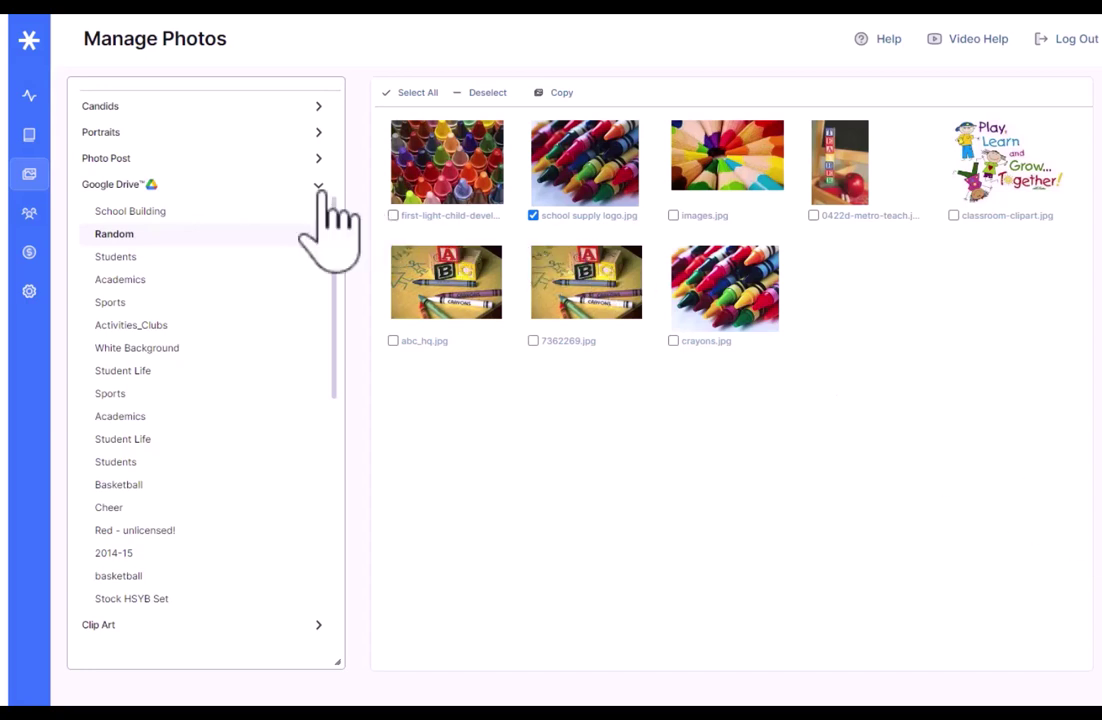
Step: Collapse Google Drive and open the Clip Art Huskies logo folder
{"action": "left_click", "coordinate": [319, 186]}
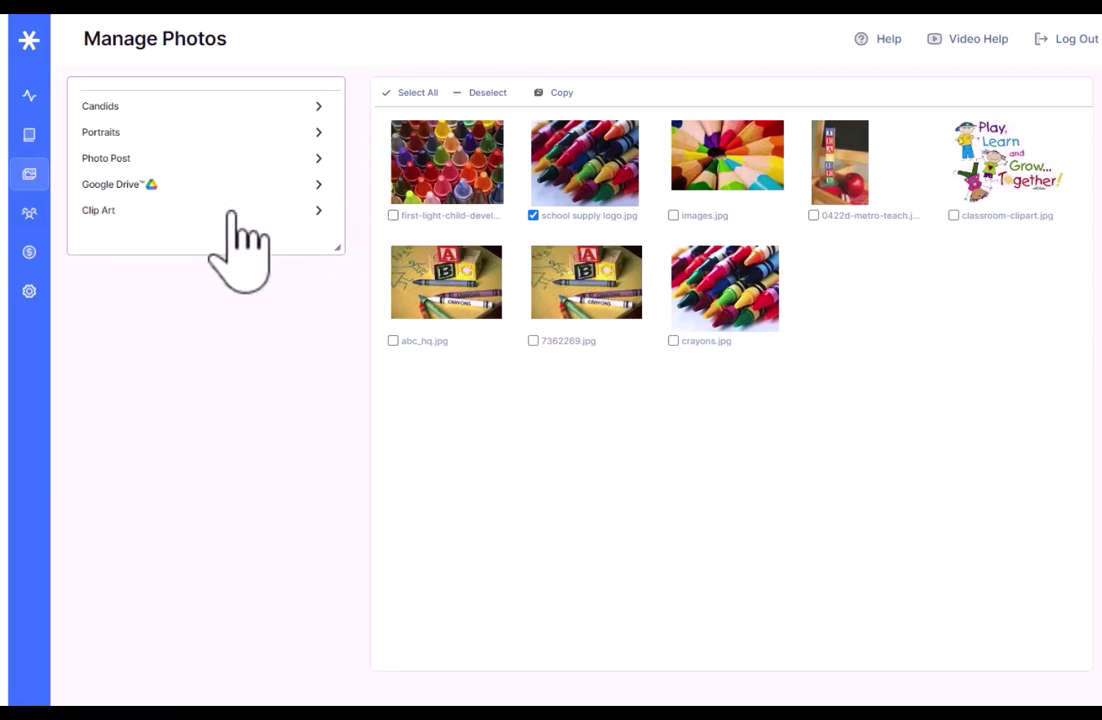
{"action": "left_click", "coordinate": [234, 212]}
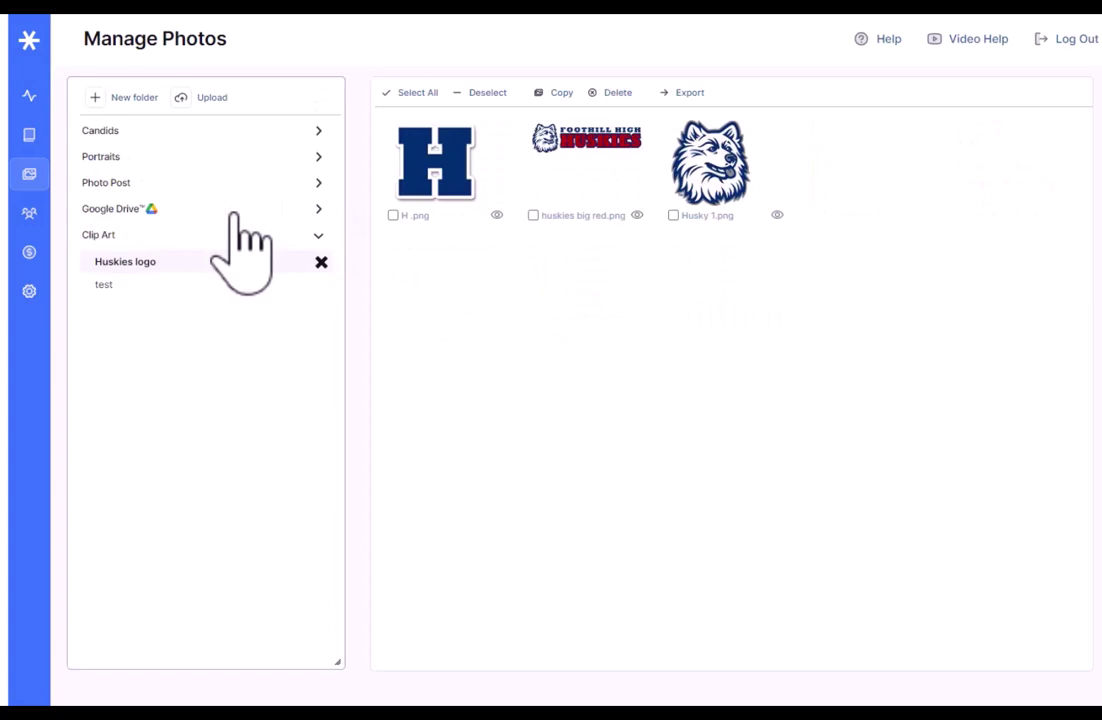